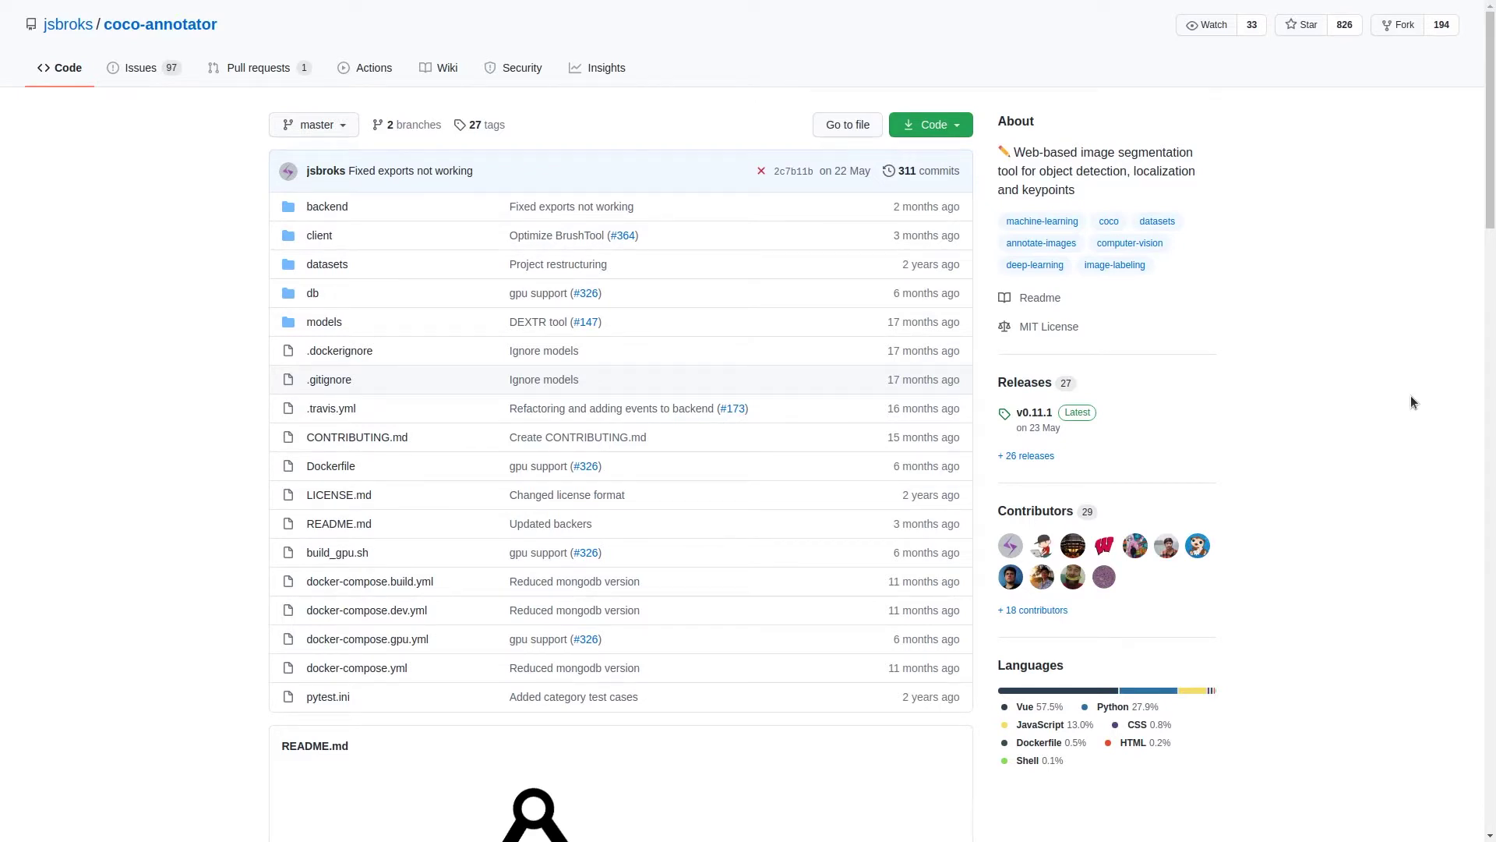
Step: Scroll through the jsbroks/coco-annotator README down to its Features list
scroll(1218, 324, "down", 8)
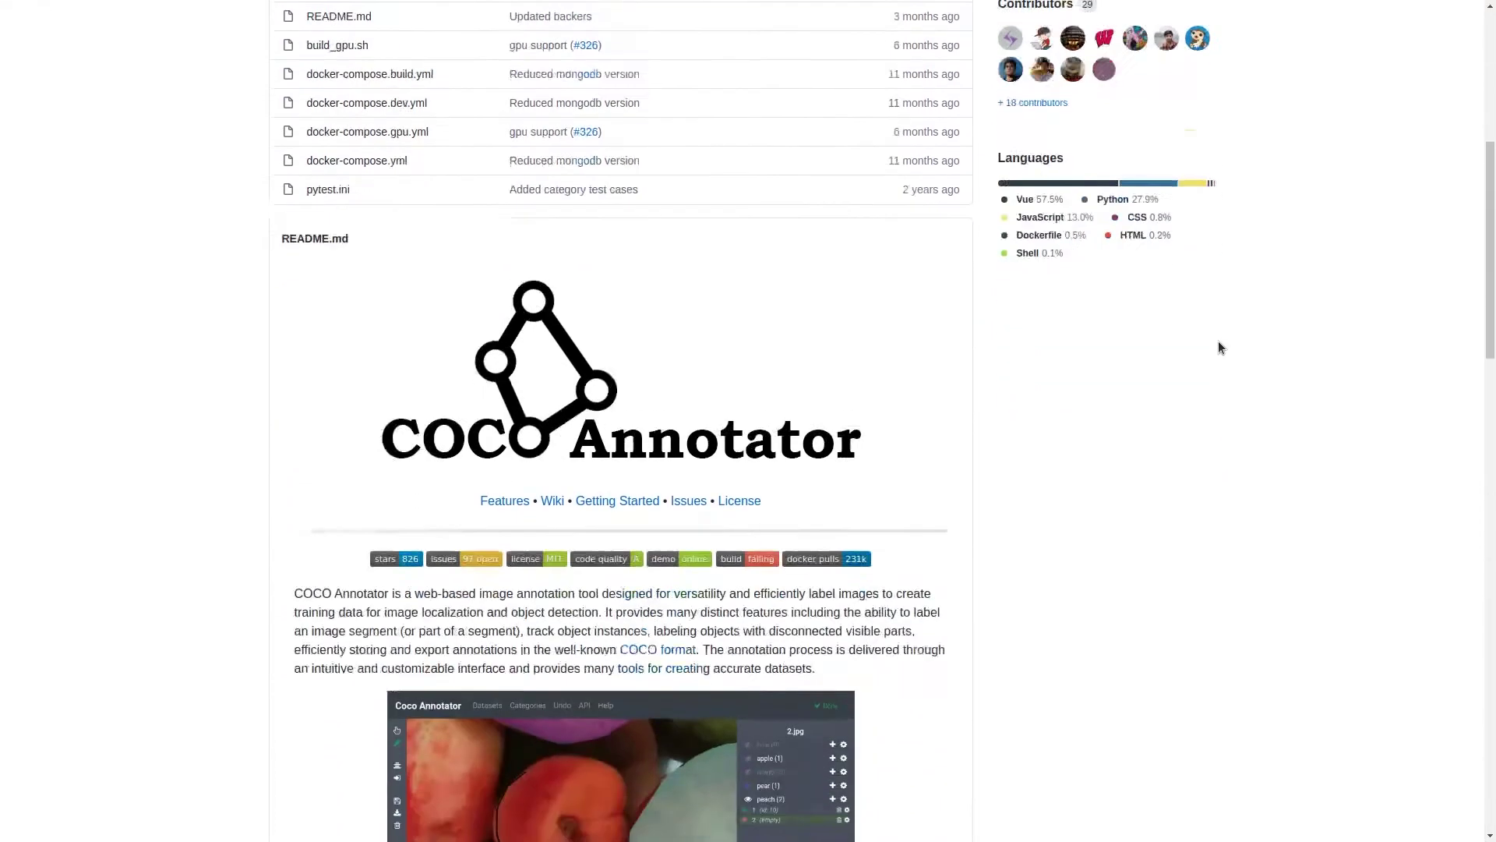
scroll(1219, 347, "down", 7)
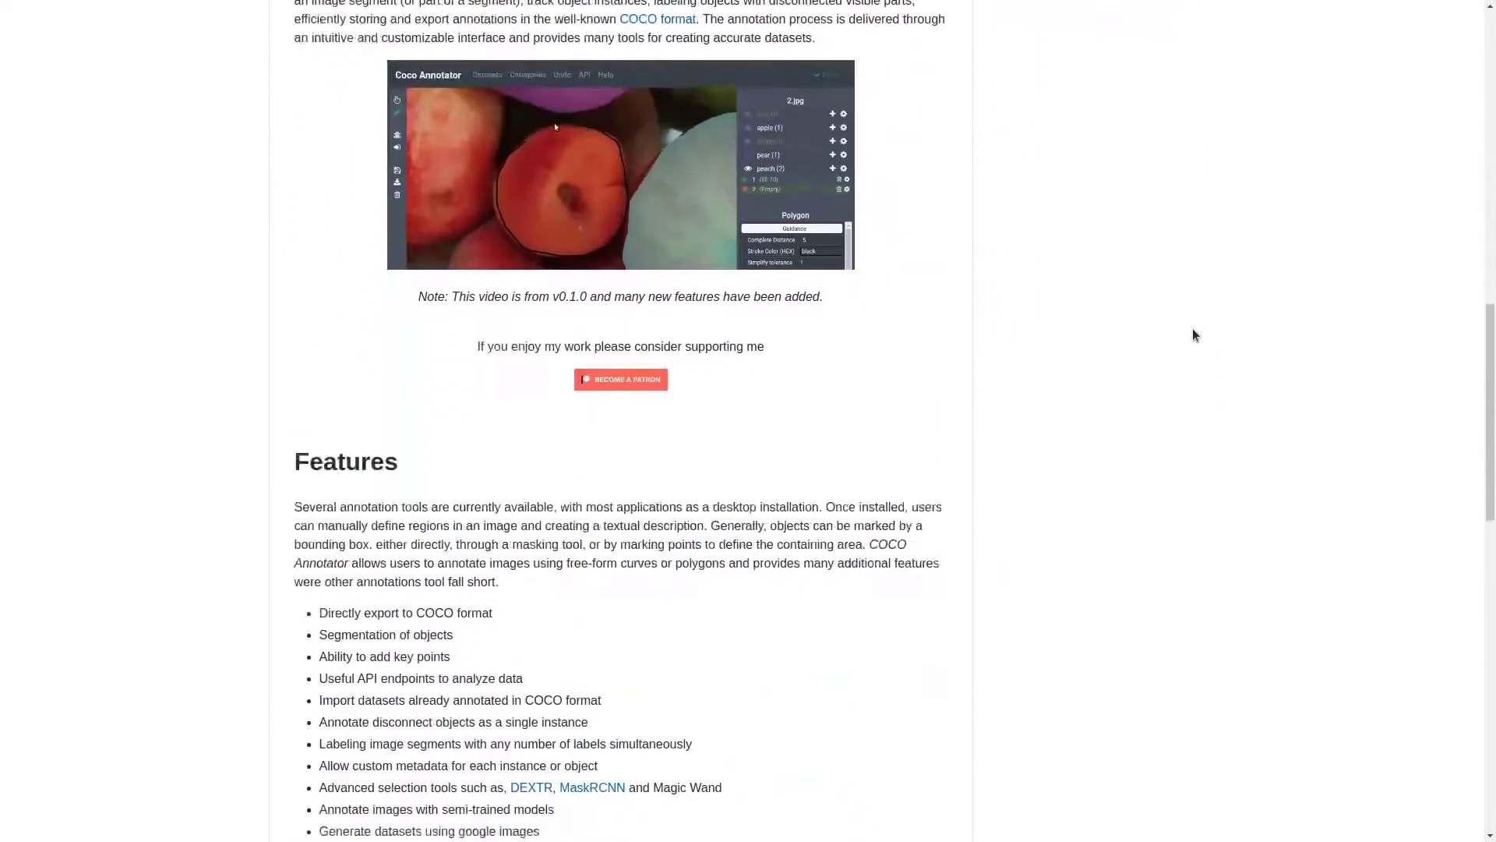
scroll(1193, 330, "down", 2)
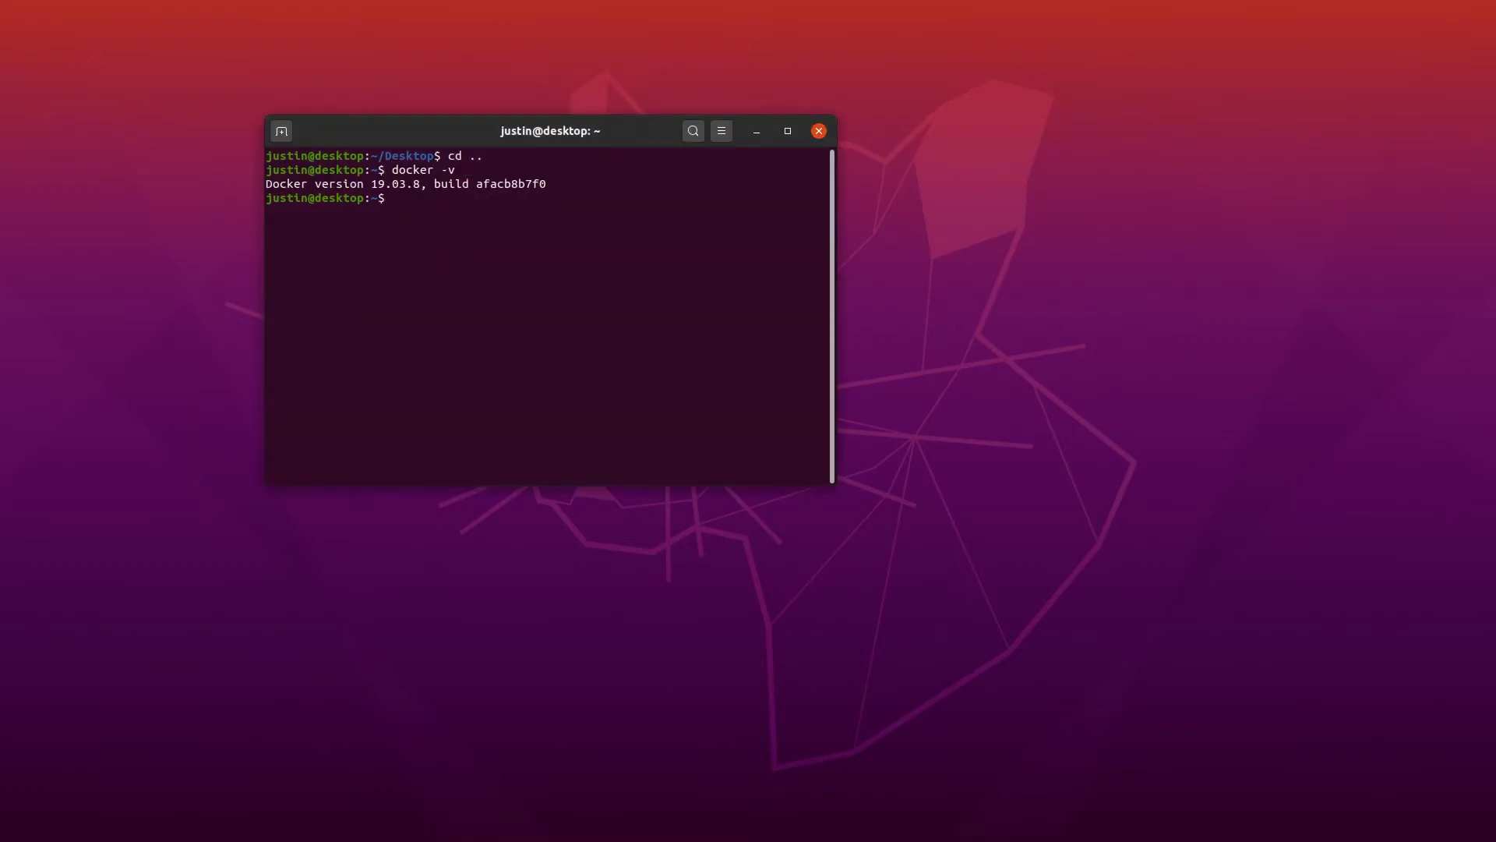
Step: Check the docker-compose version, then clone the coco-annotator repository
type("docker-compose -v")
key("Return")
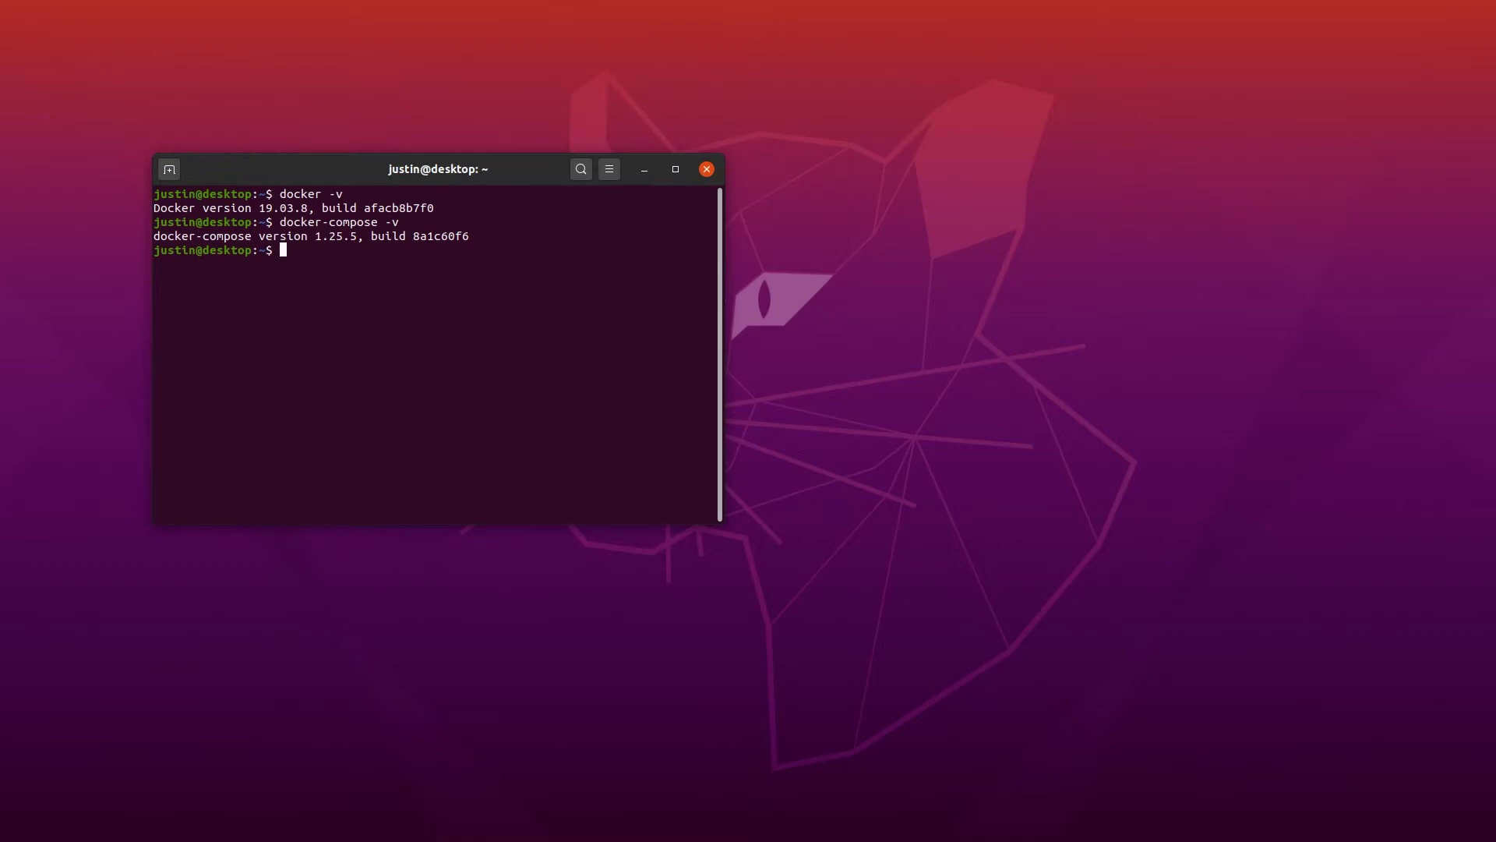
type("git clone https://github.com/jsbroks/coco-annotator")
key("Return")
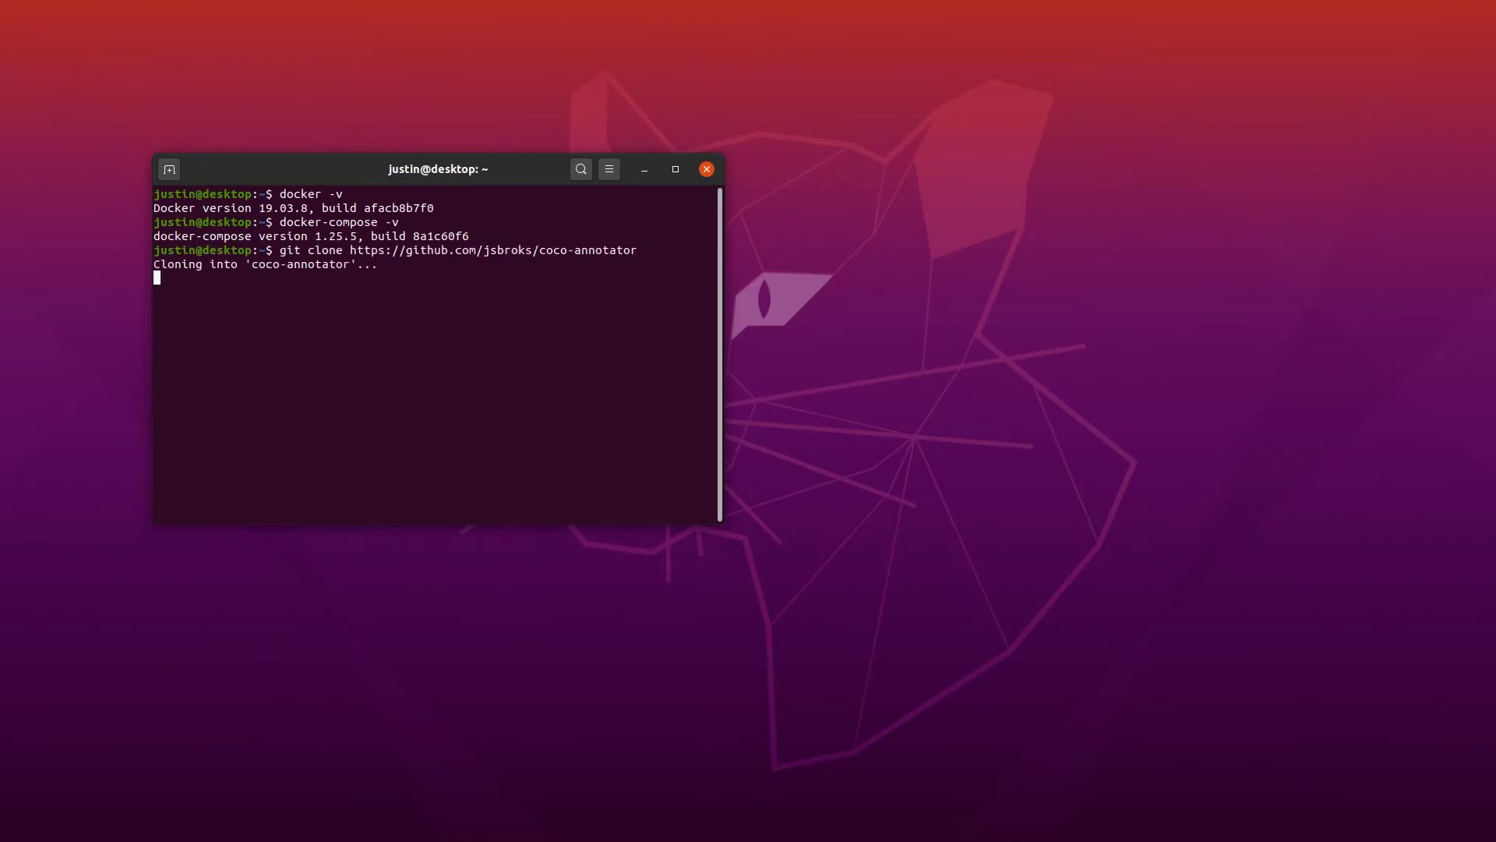
Step: Start the annotator's containers with docker-compose up from inside the coco-annotator folder
type("cd coco-annotator/")
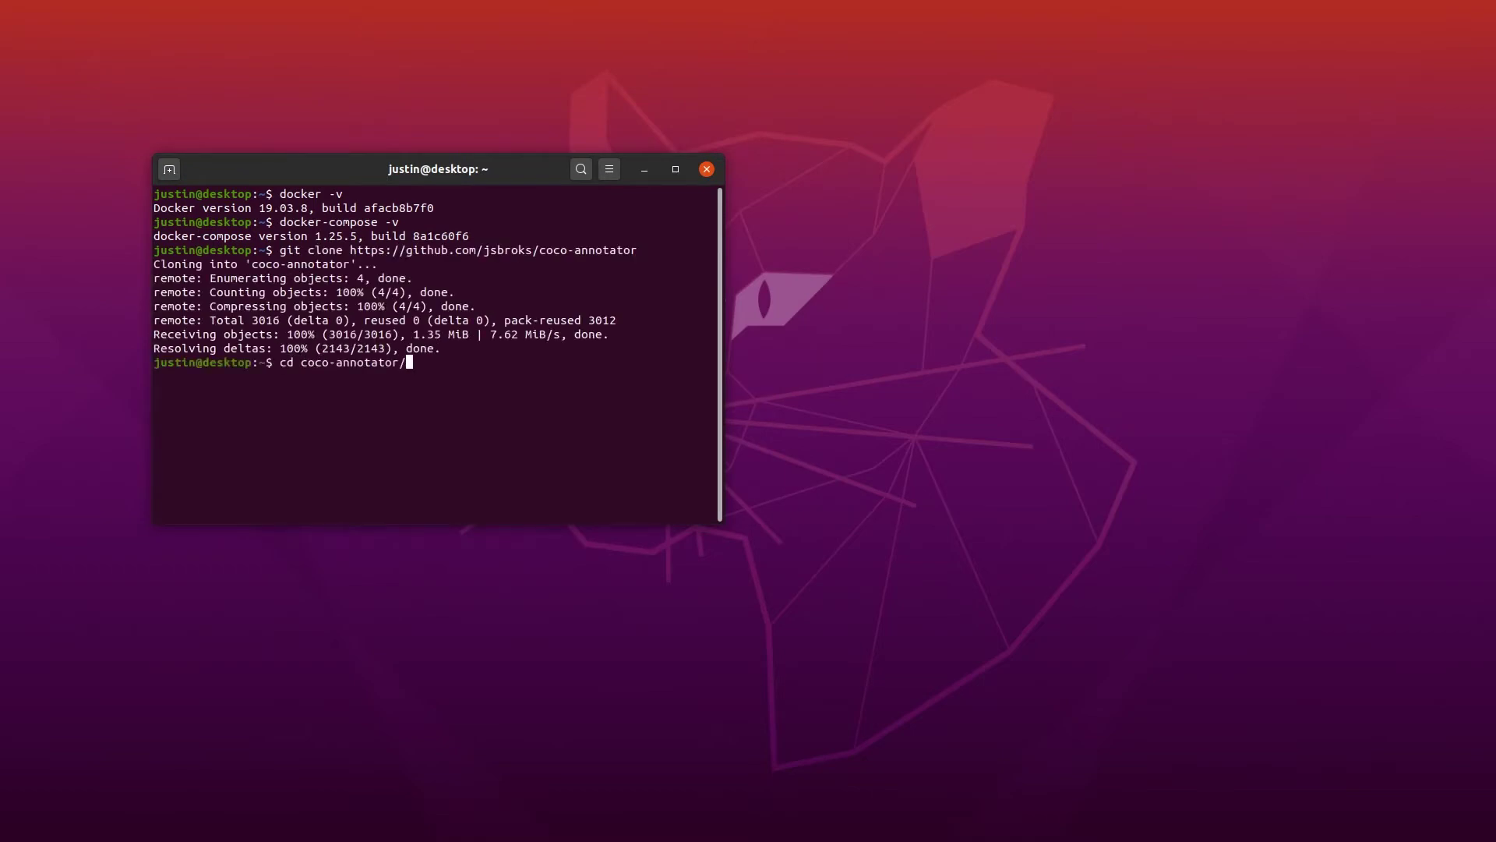
key("Return")
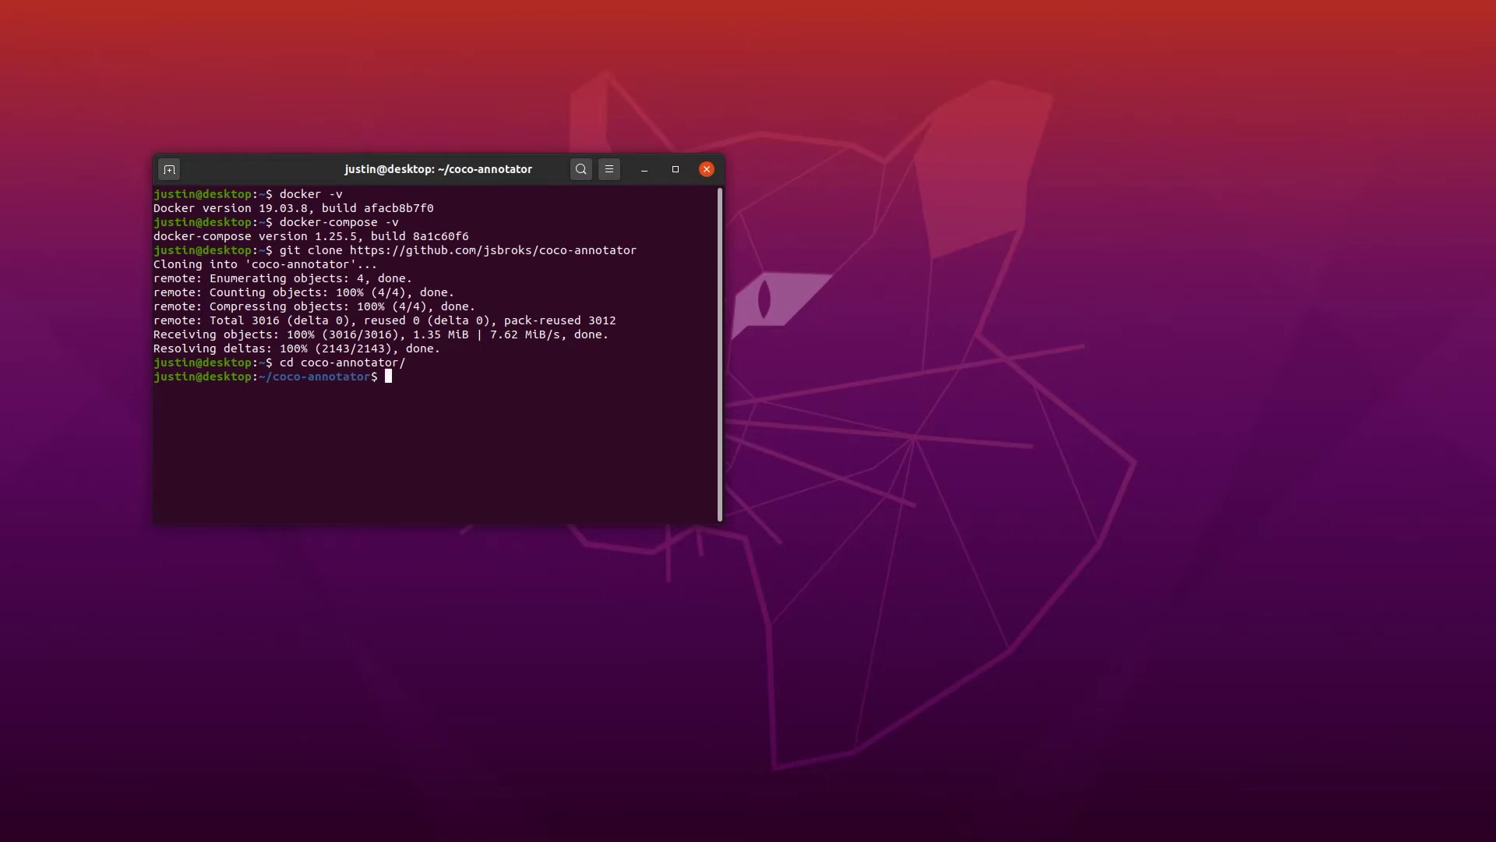
type("docker-compose up")
key("Return")
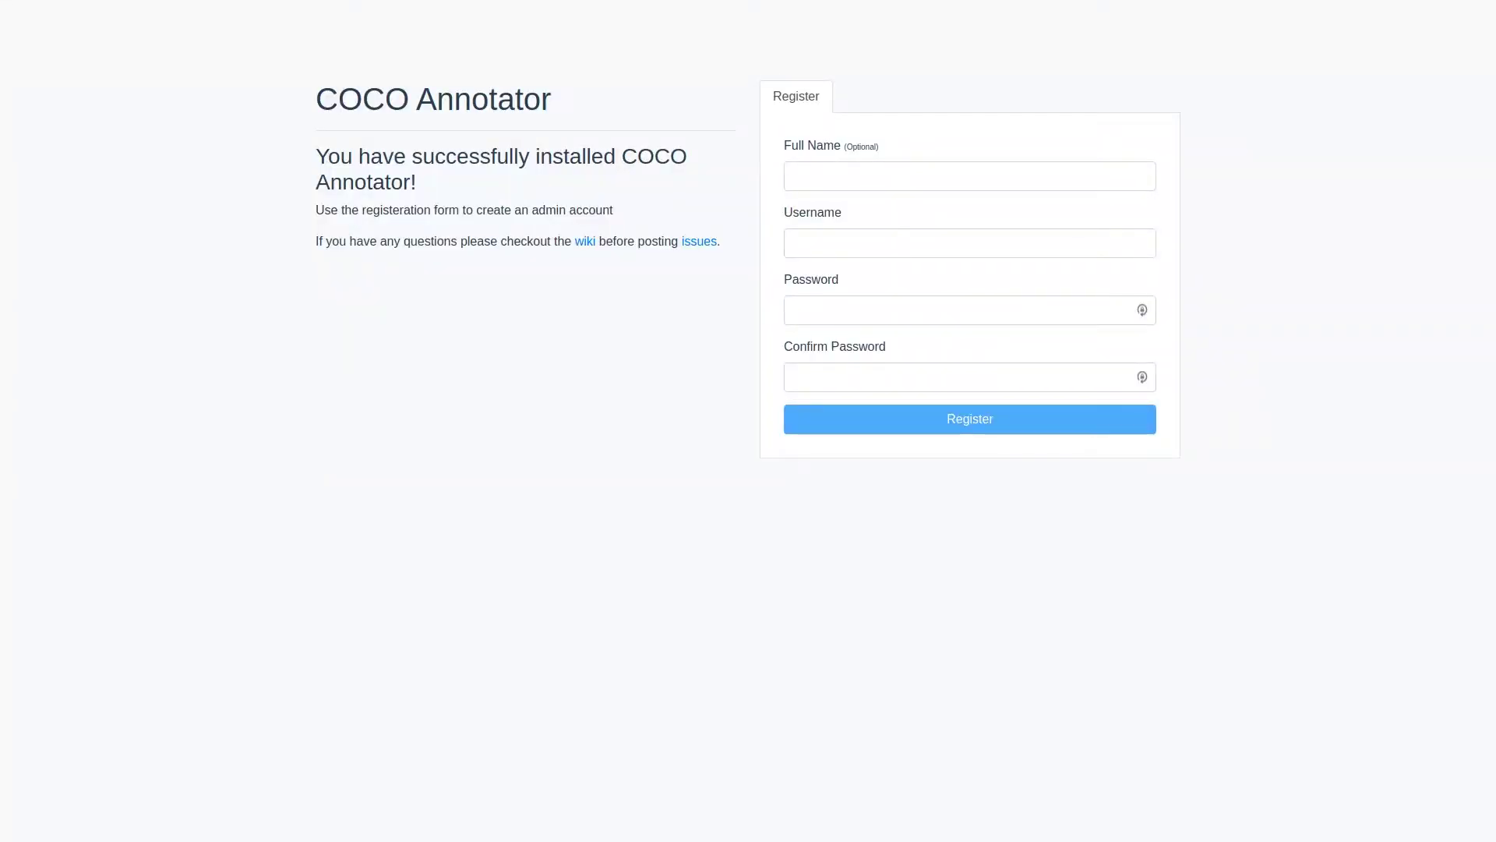
Step: Register an admin account by entering a full name, a username and a password twice
left_click(858, 180)
type("admin")
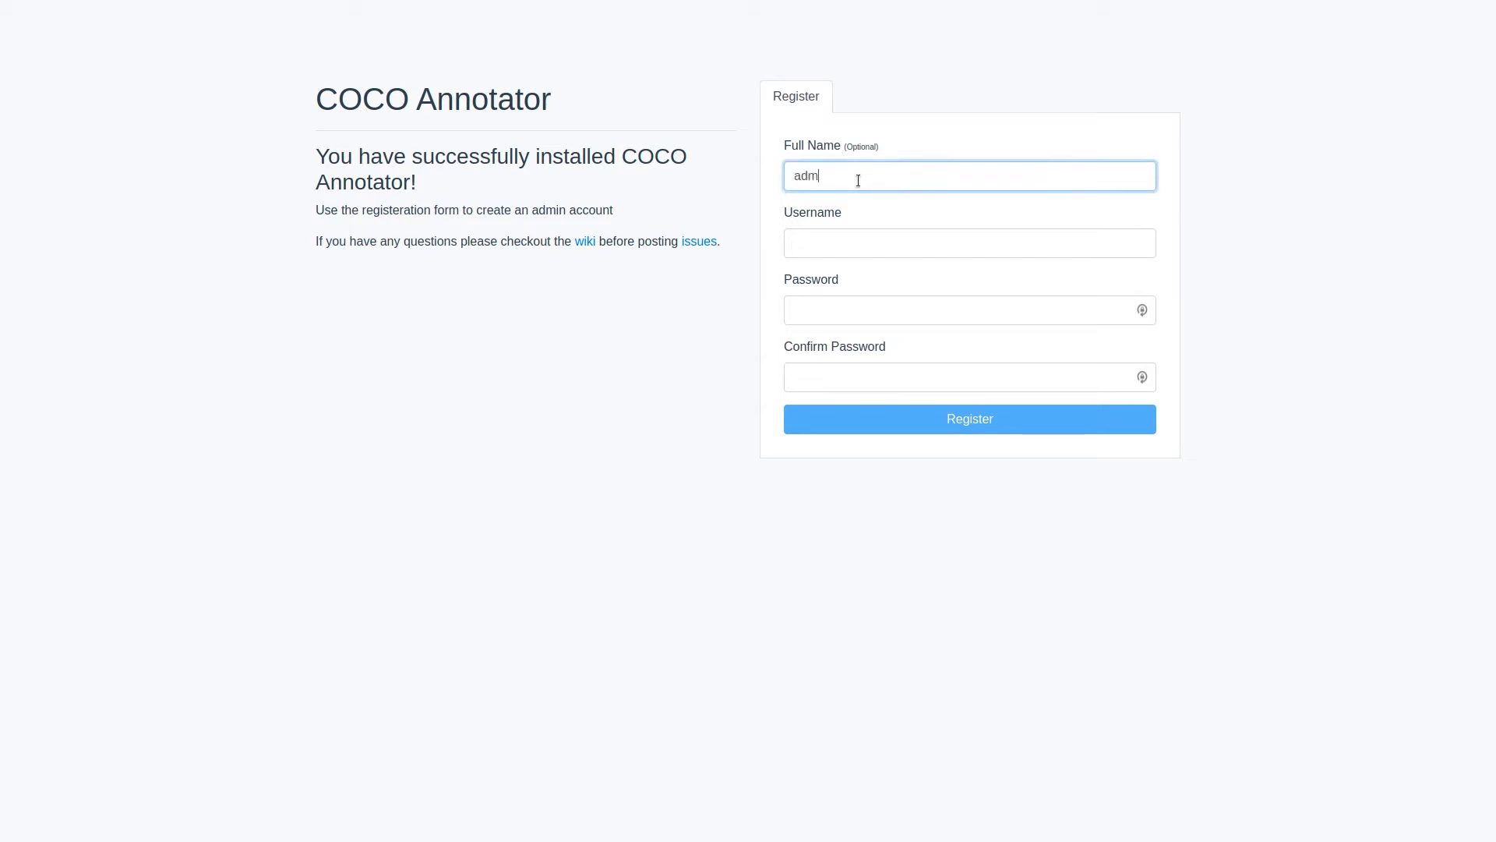
key("Tab")
type("admin")
key("Tab")
type("123456")
key("Tab")
type("123456")
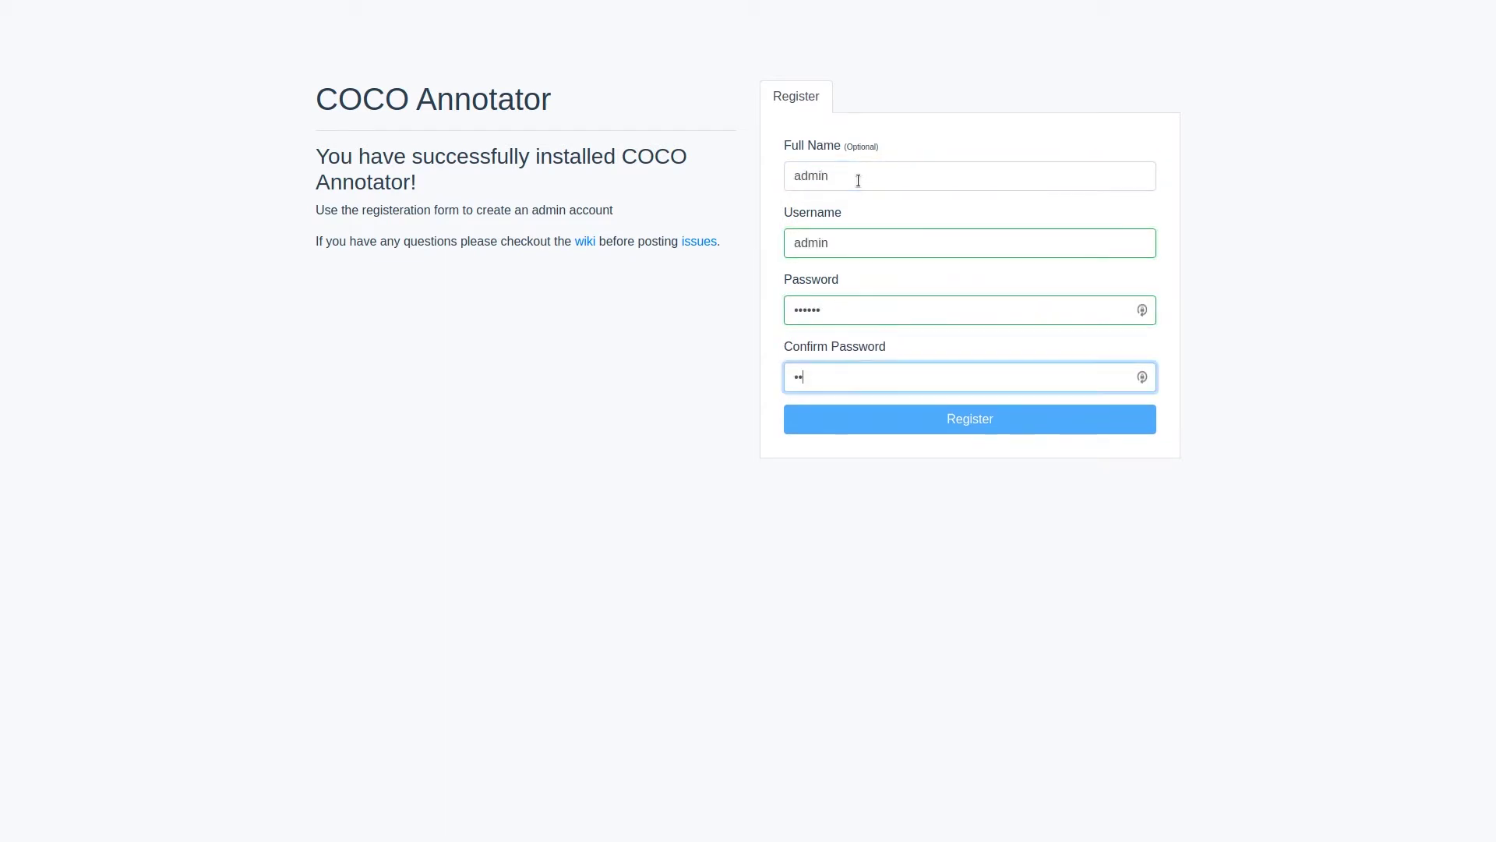
key("Return")
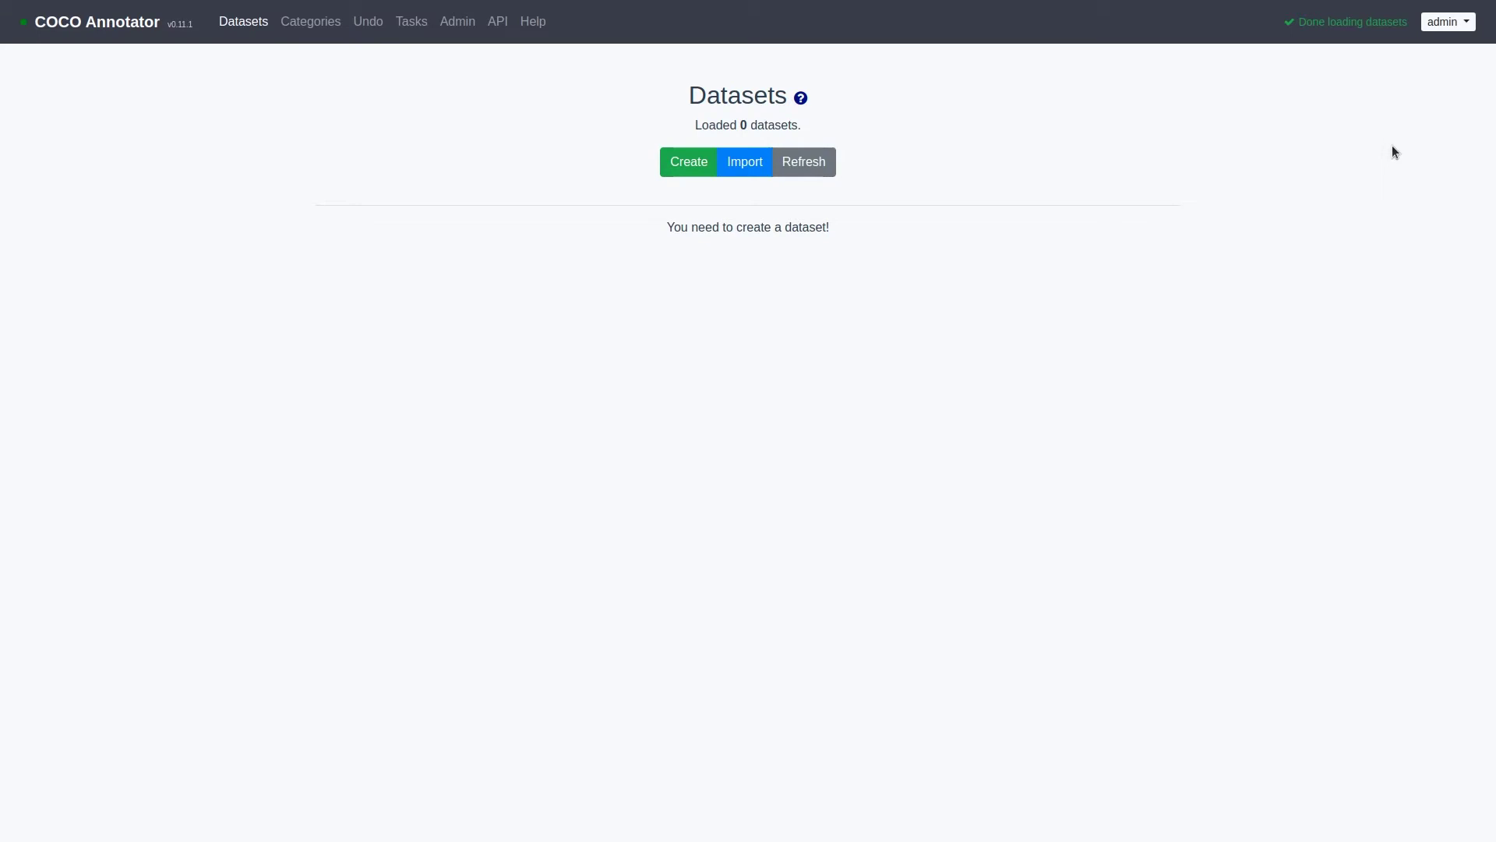
Step: Fill in a new dataset named 'cars' with categories wheel, body and window
left_click(685, 161)
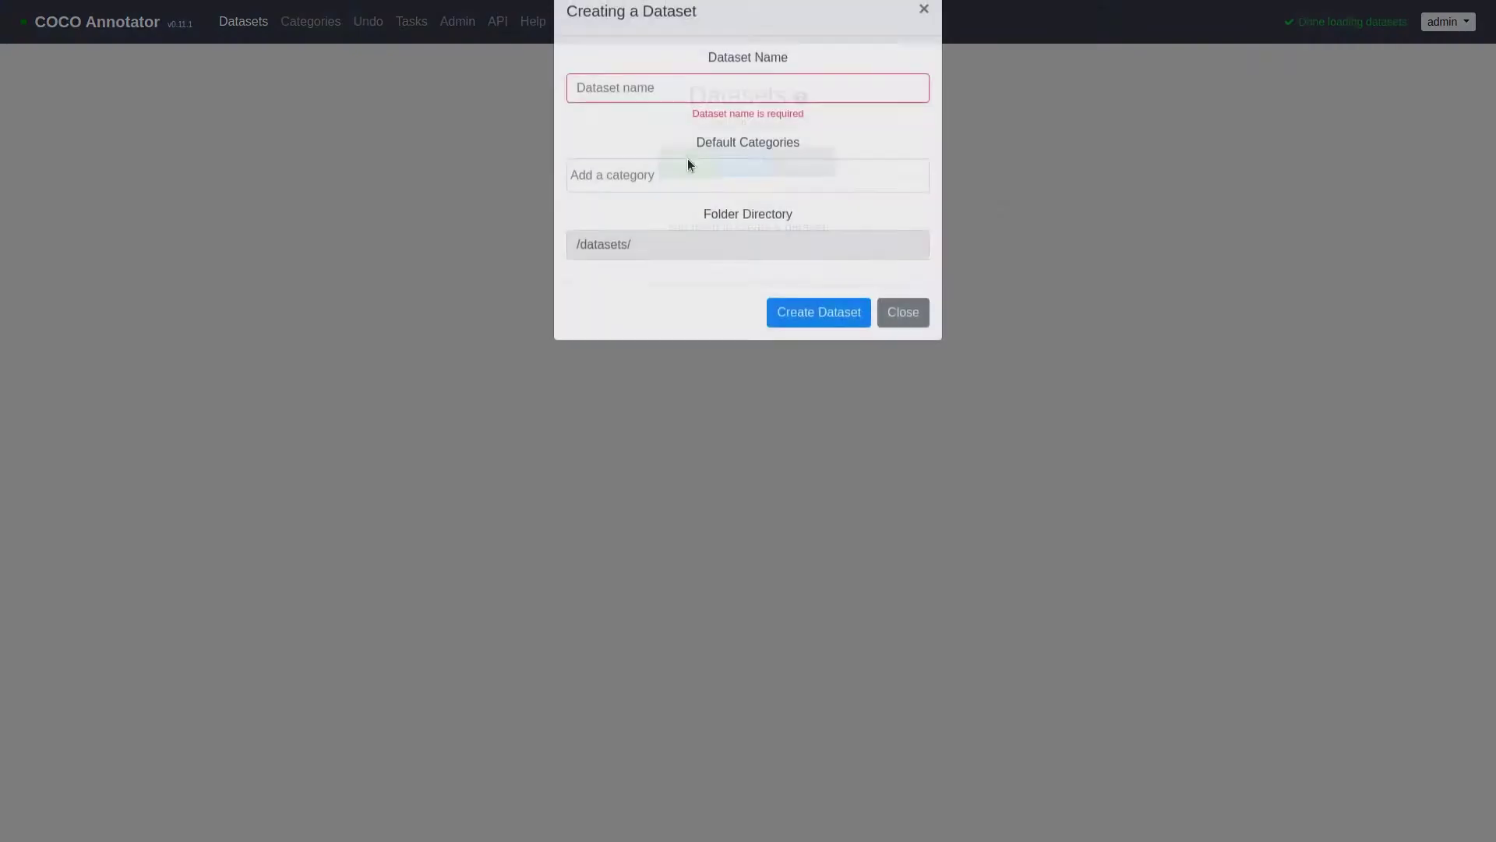
left_click(702, 125)
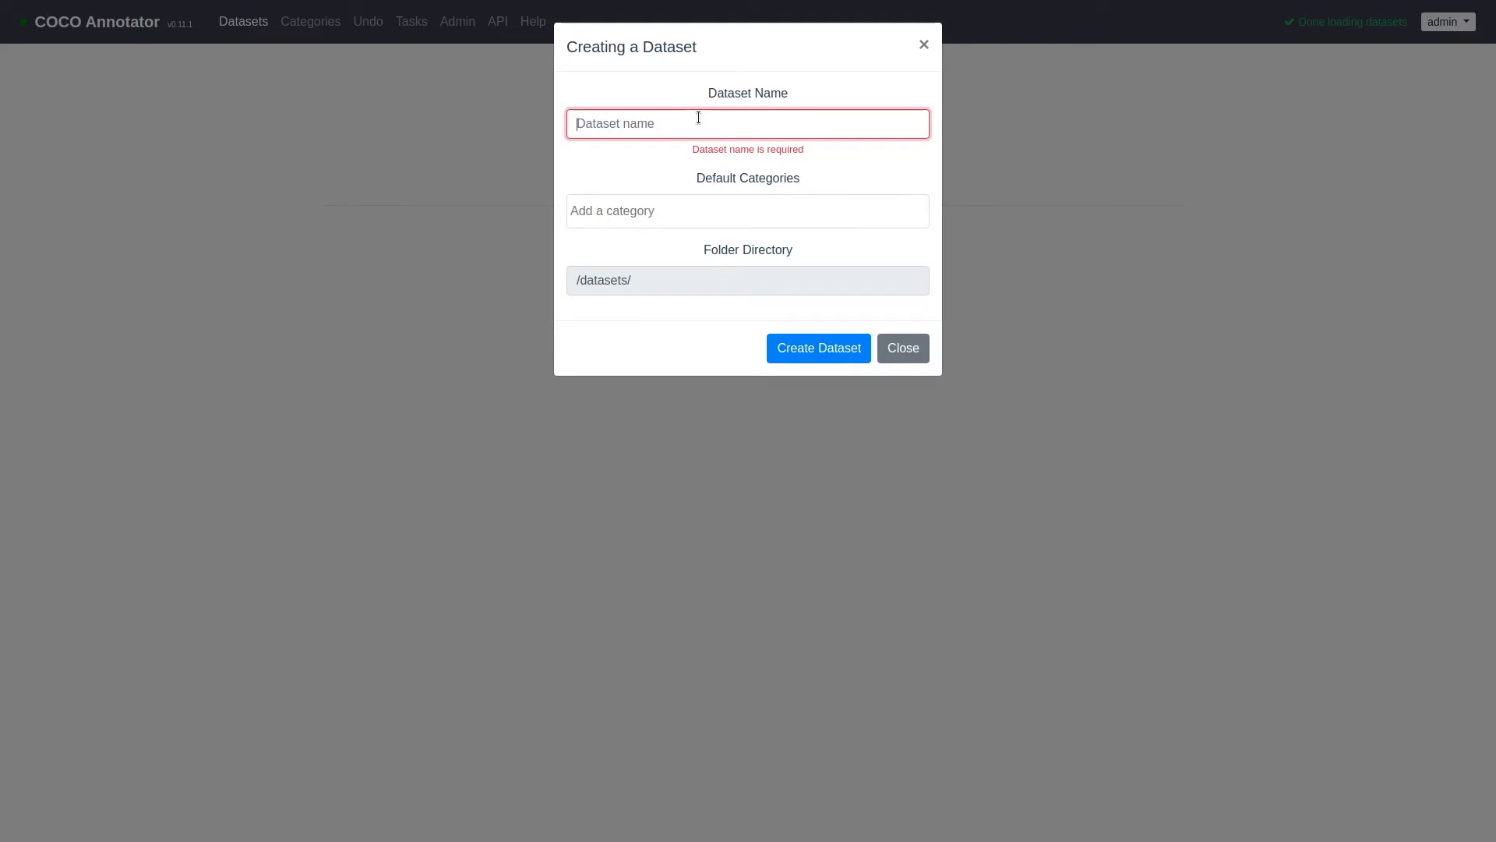
type("cars")
key("Tab")
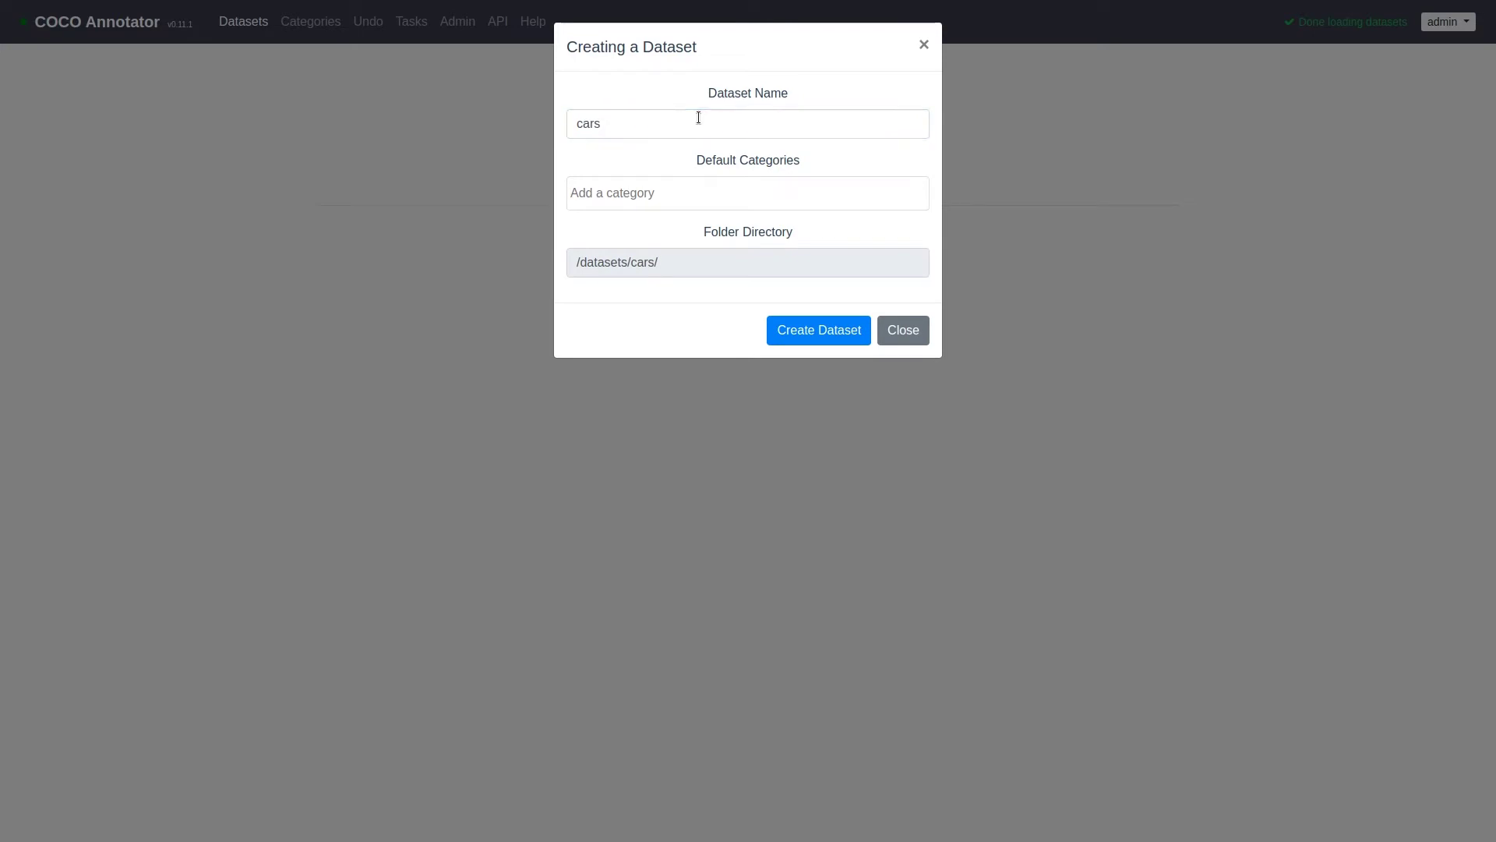
type("wheel")
key("Return")
type("body")
key("Return")
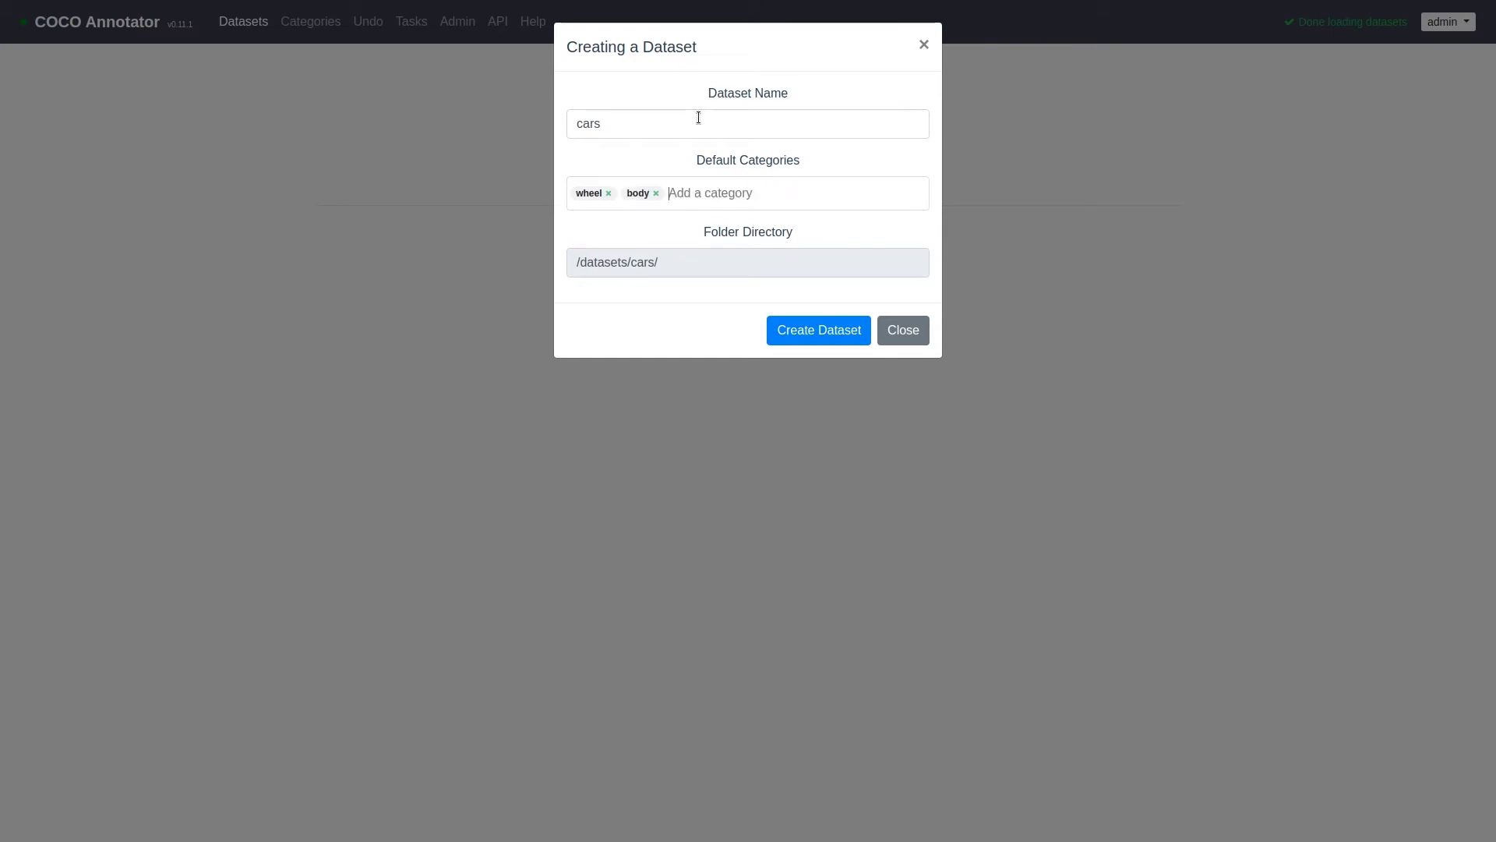
type("window")
key("Return")
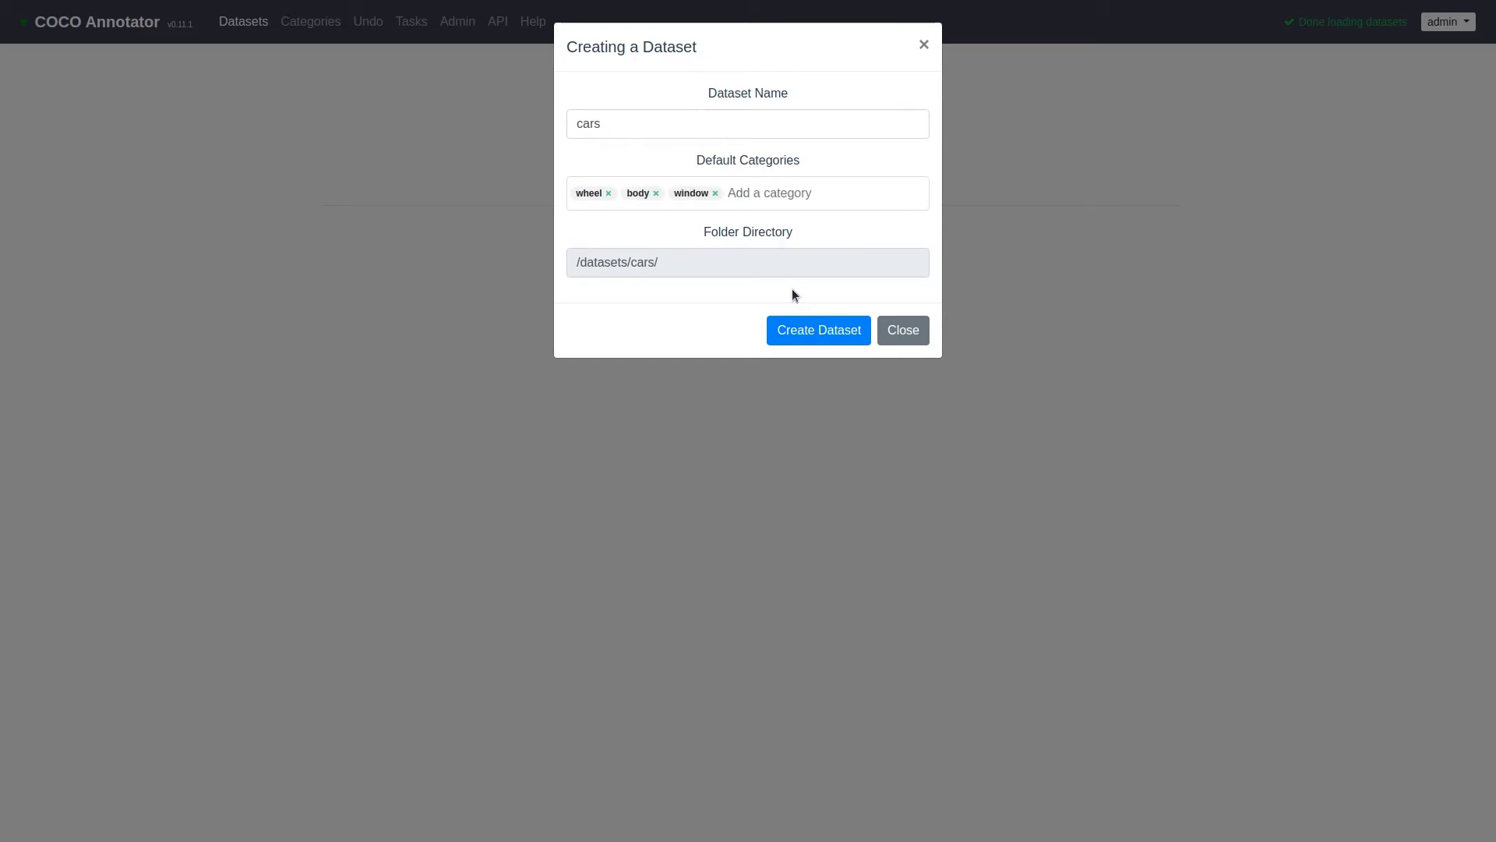
Step: Create the cars dataset and open its page
left_click(789, 326)
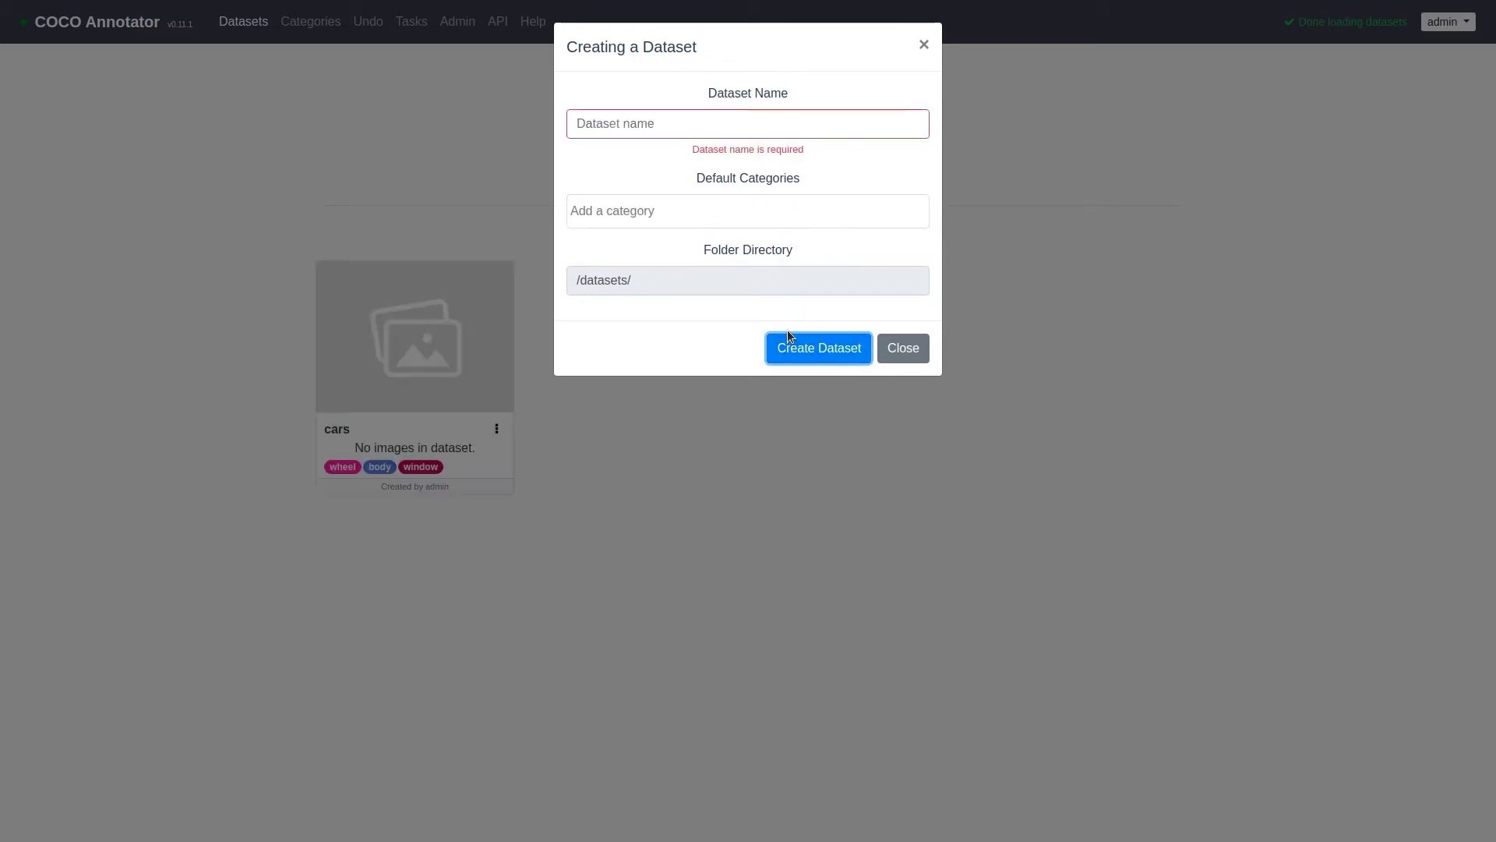
left_click(923, 44)
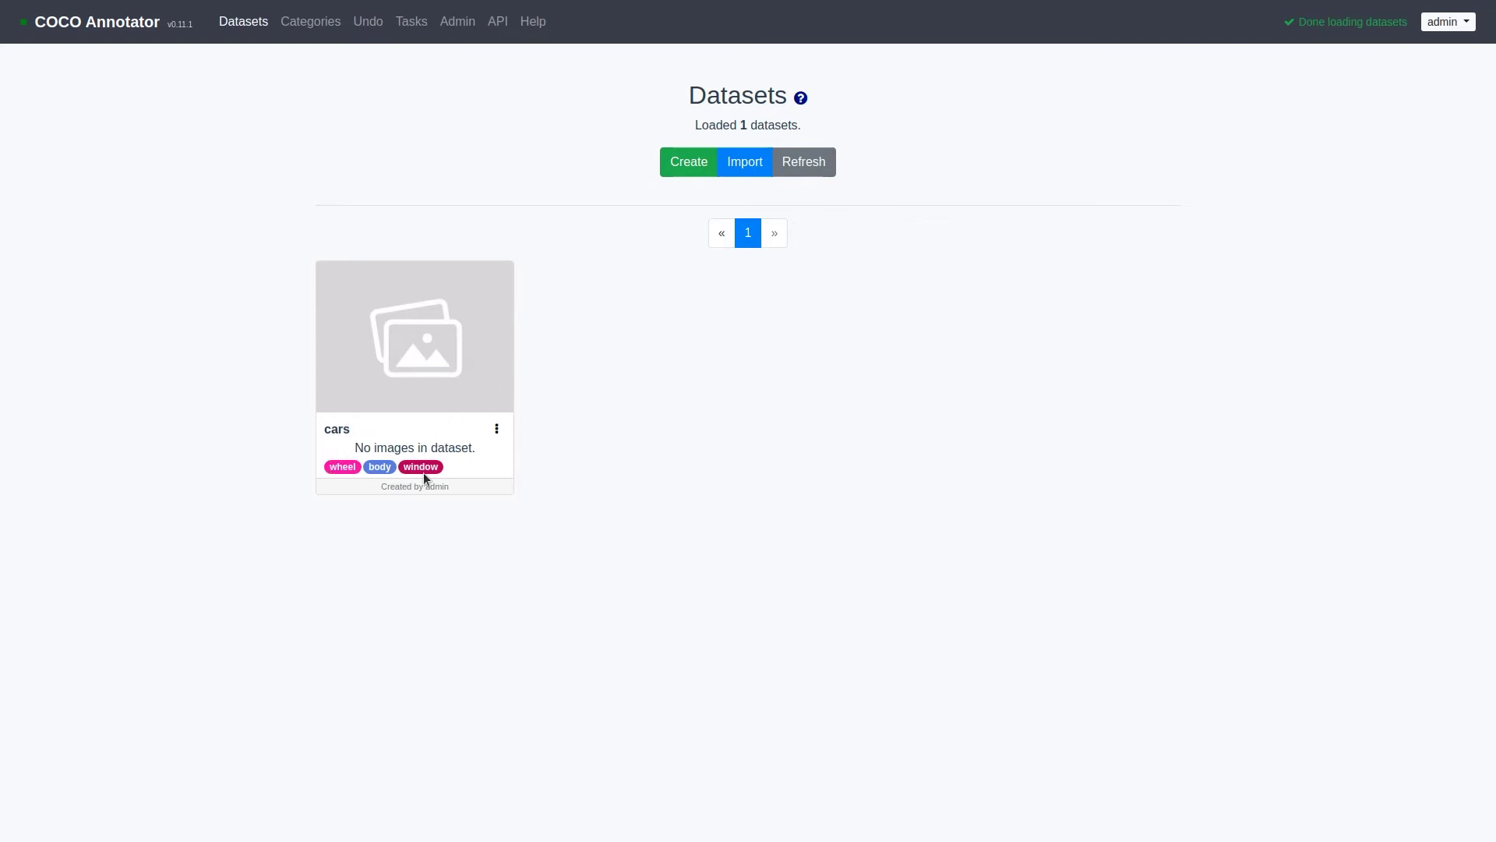
left_click(451, 378)
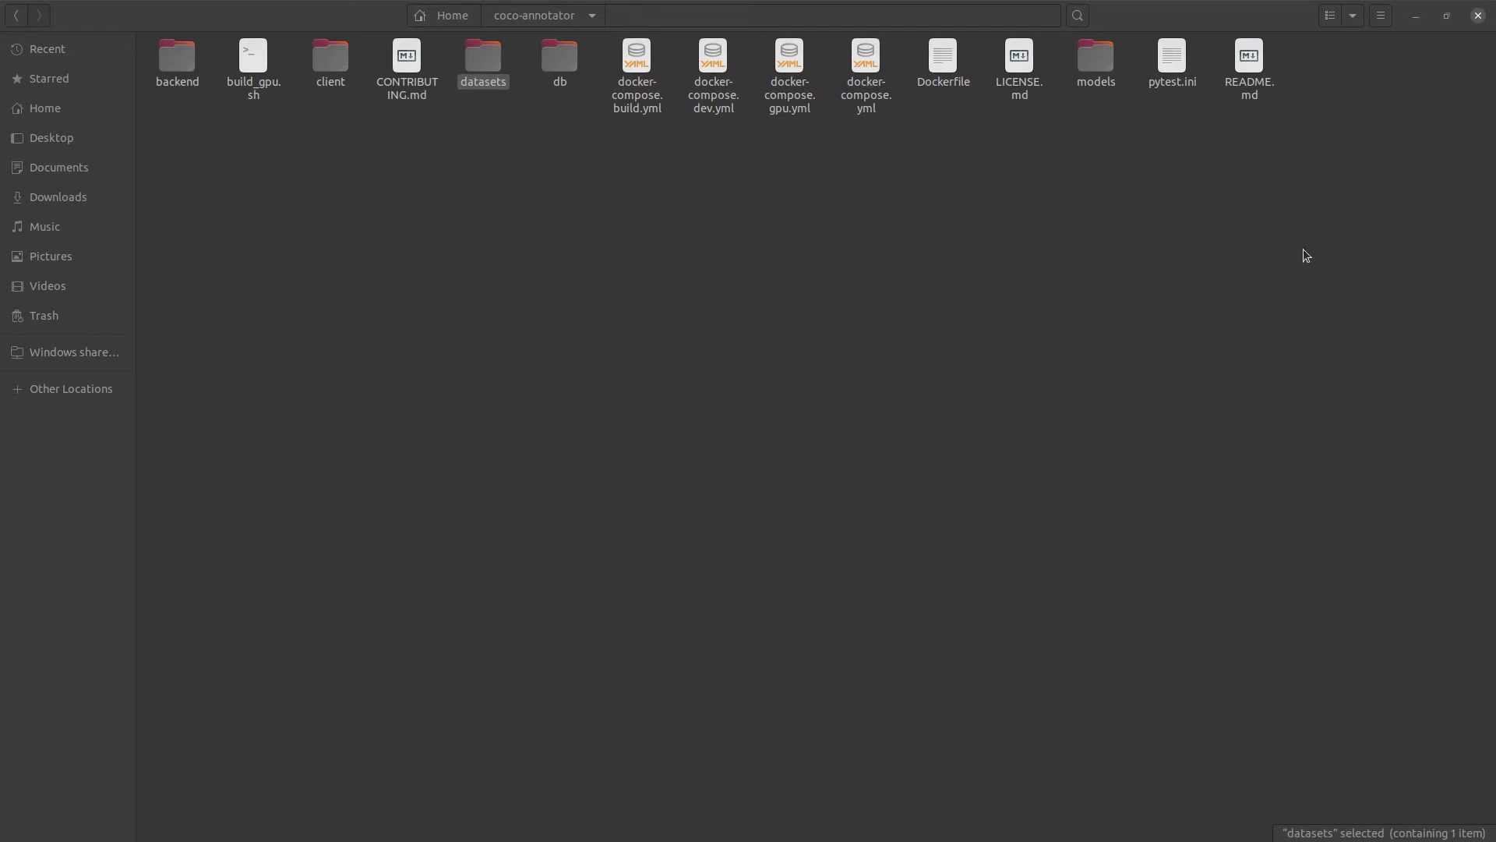
Step: Copy car1.jpg, car2.jpg and car3.jpg into coco-annotator/datasets/cars
double_click(484, 62)
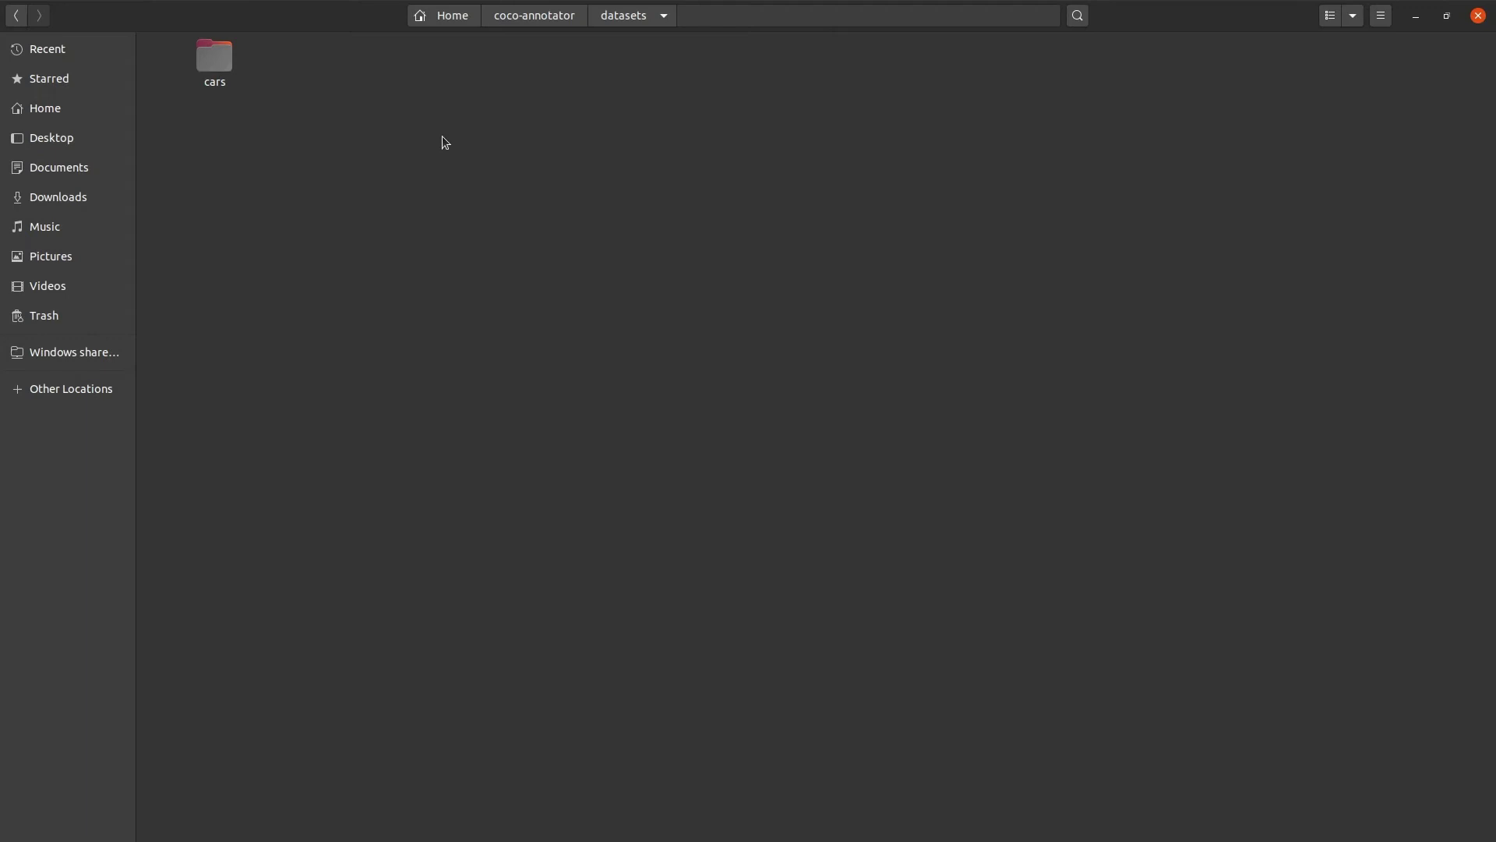
double_click(224, 64)
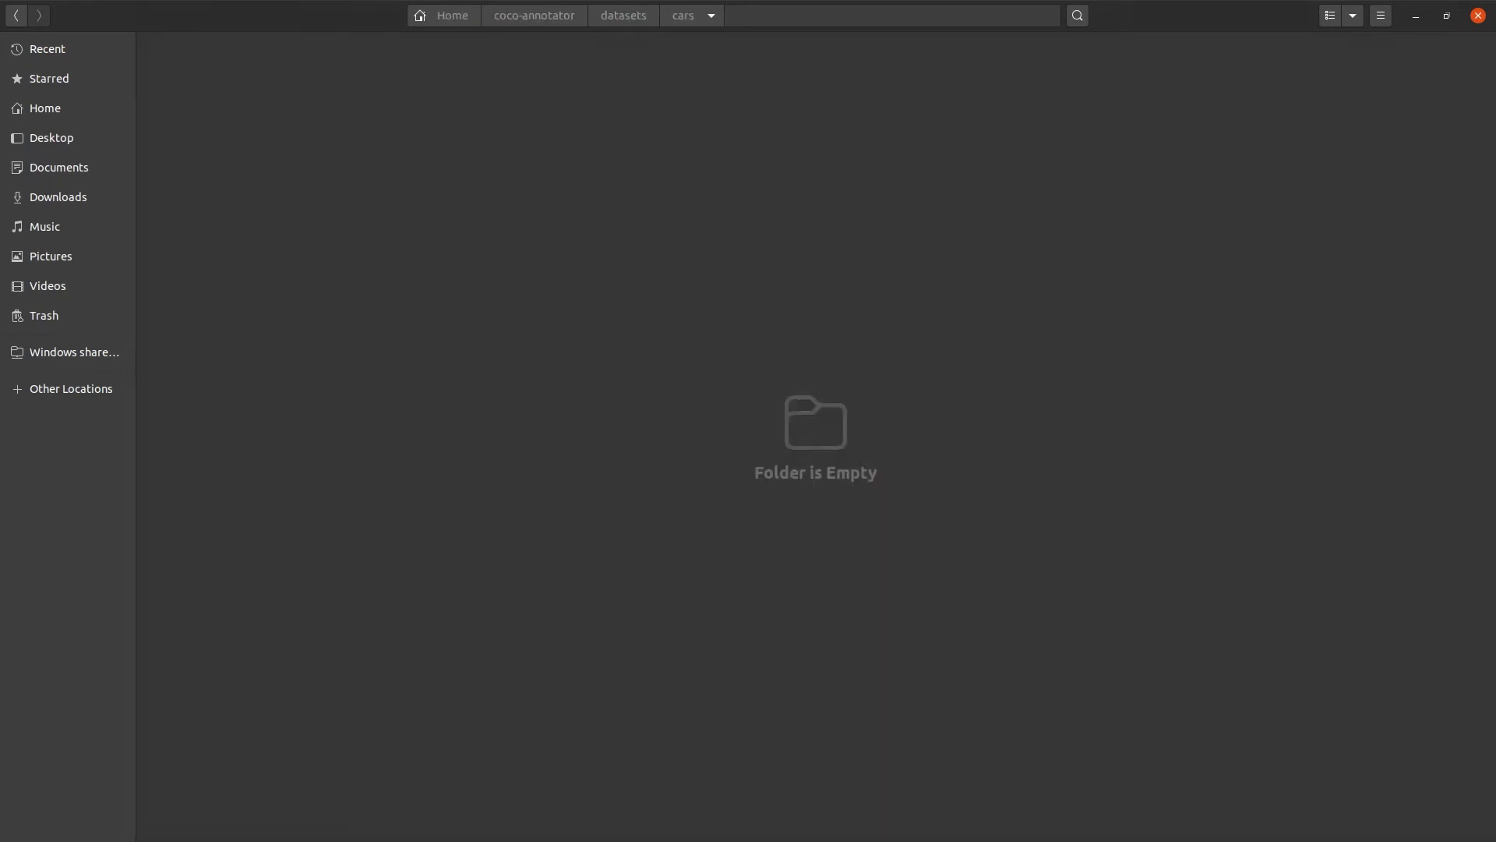
left_click_drag(1379, 356, 496, 208)
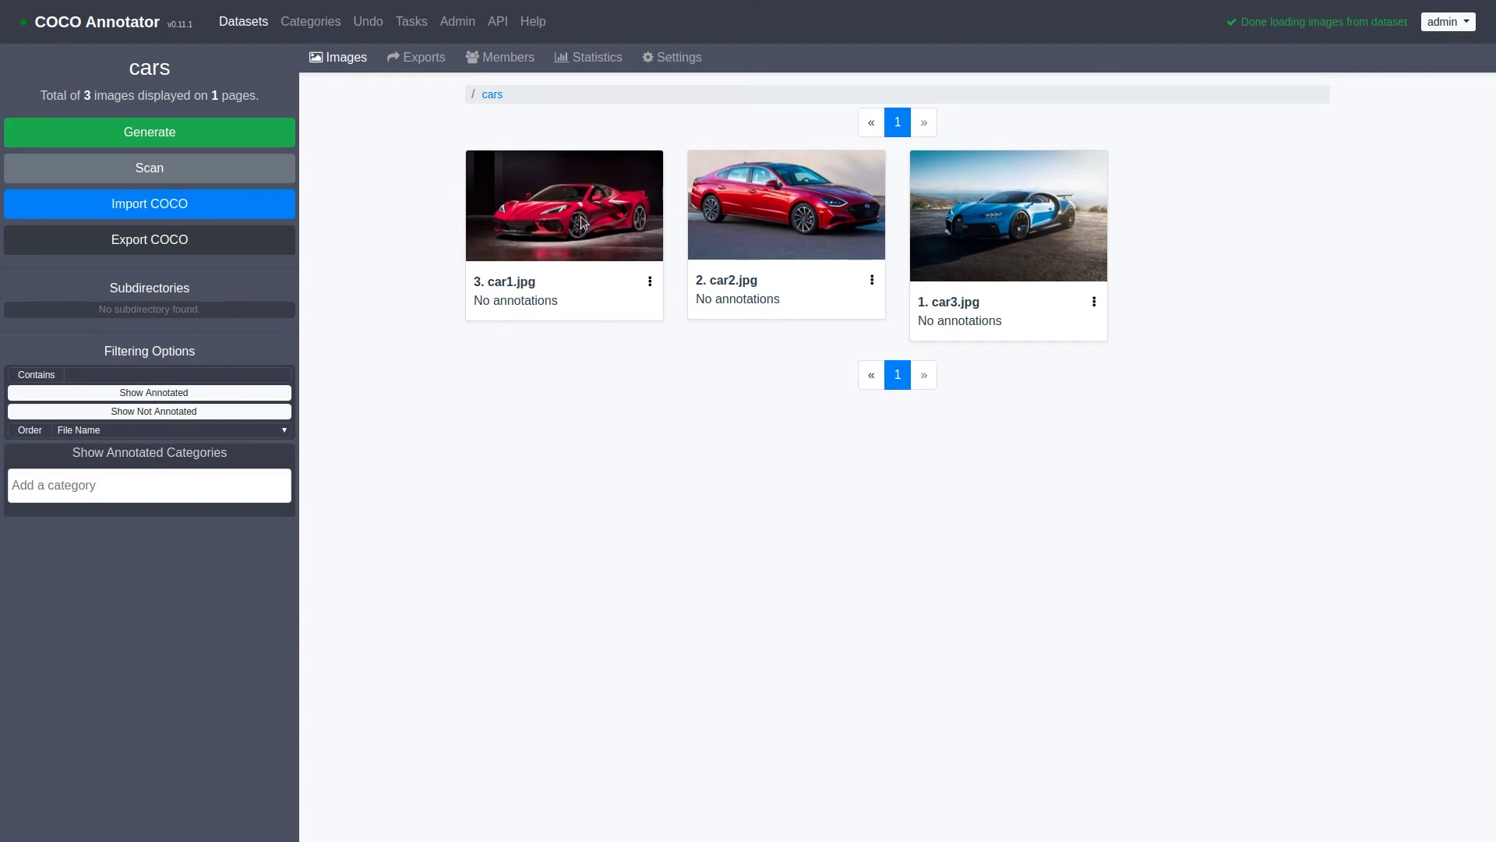
Step: In car2.jpg, outline the red car's front wheel as a wheel polygon
left_click(795, 222)
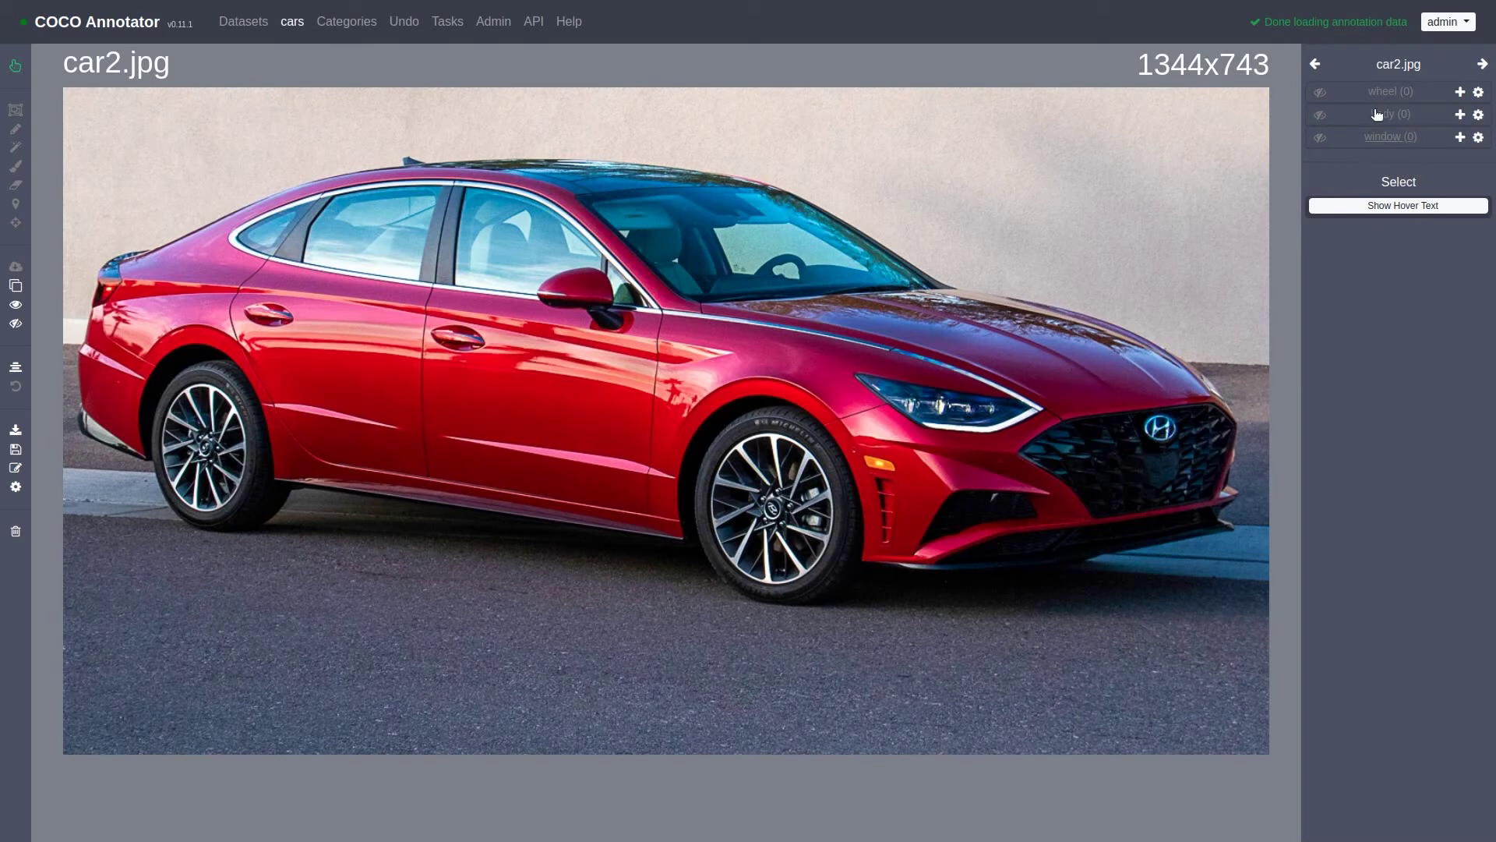
left_click(1460, 93)
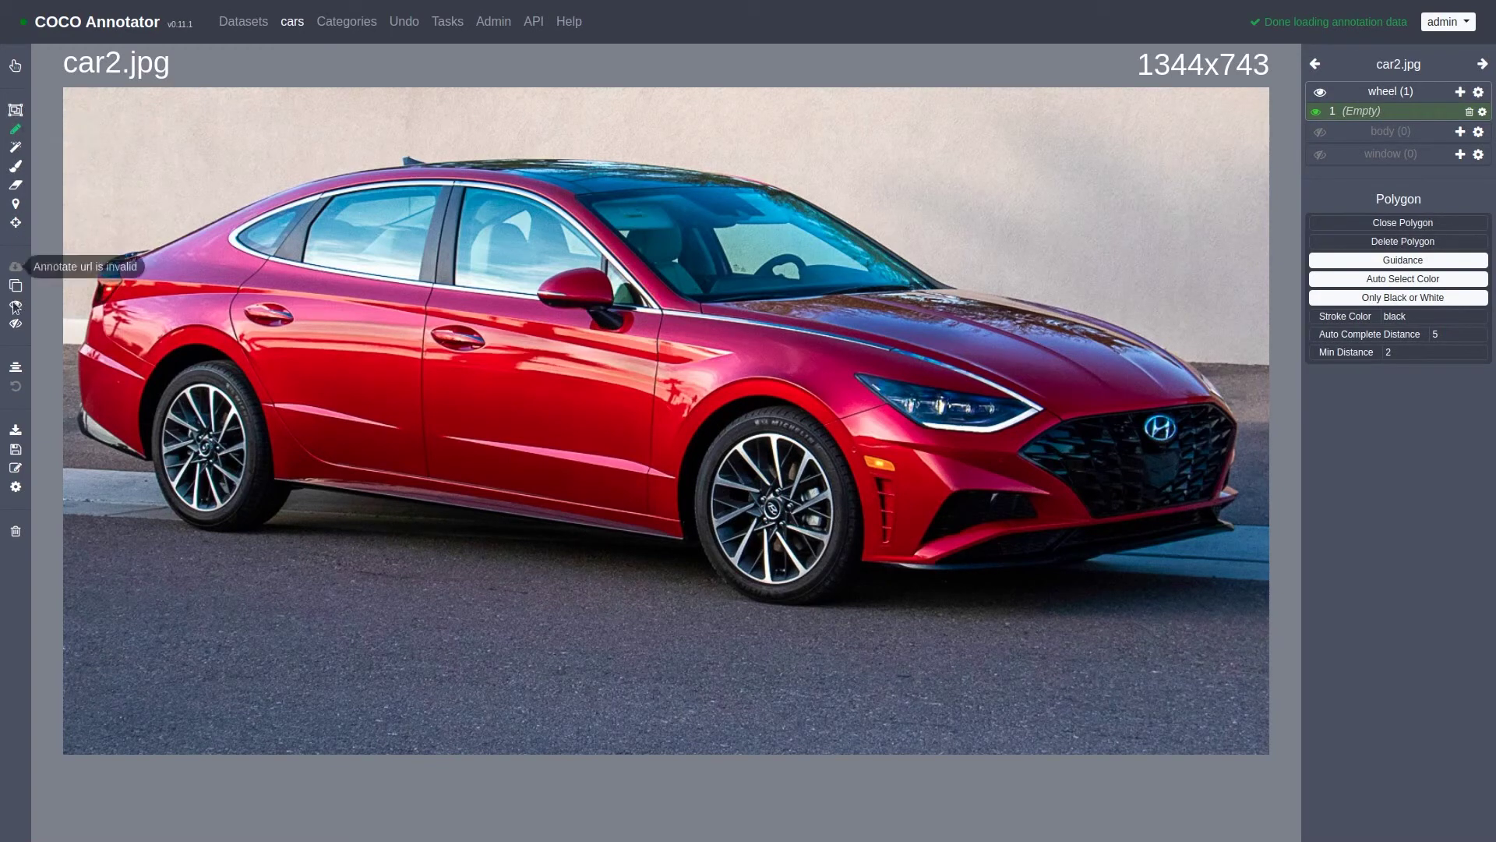
left_click(13, 131)
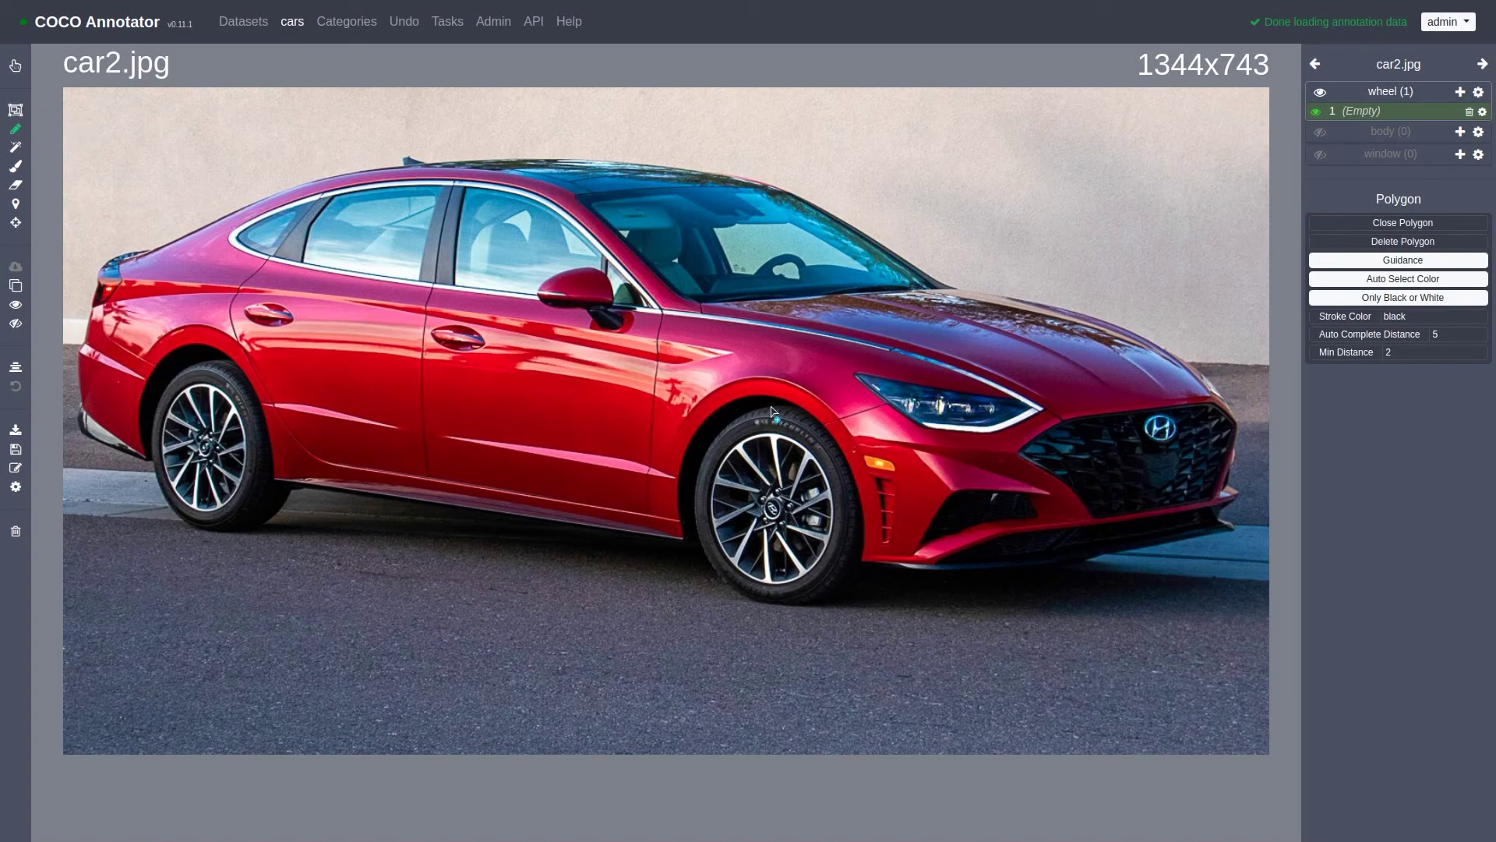
mouse_move(772, 406)
left_mouse_down()
mouse_move(711, 452)
mouse_move(695, 546)
left_mouse_up()
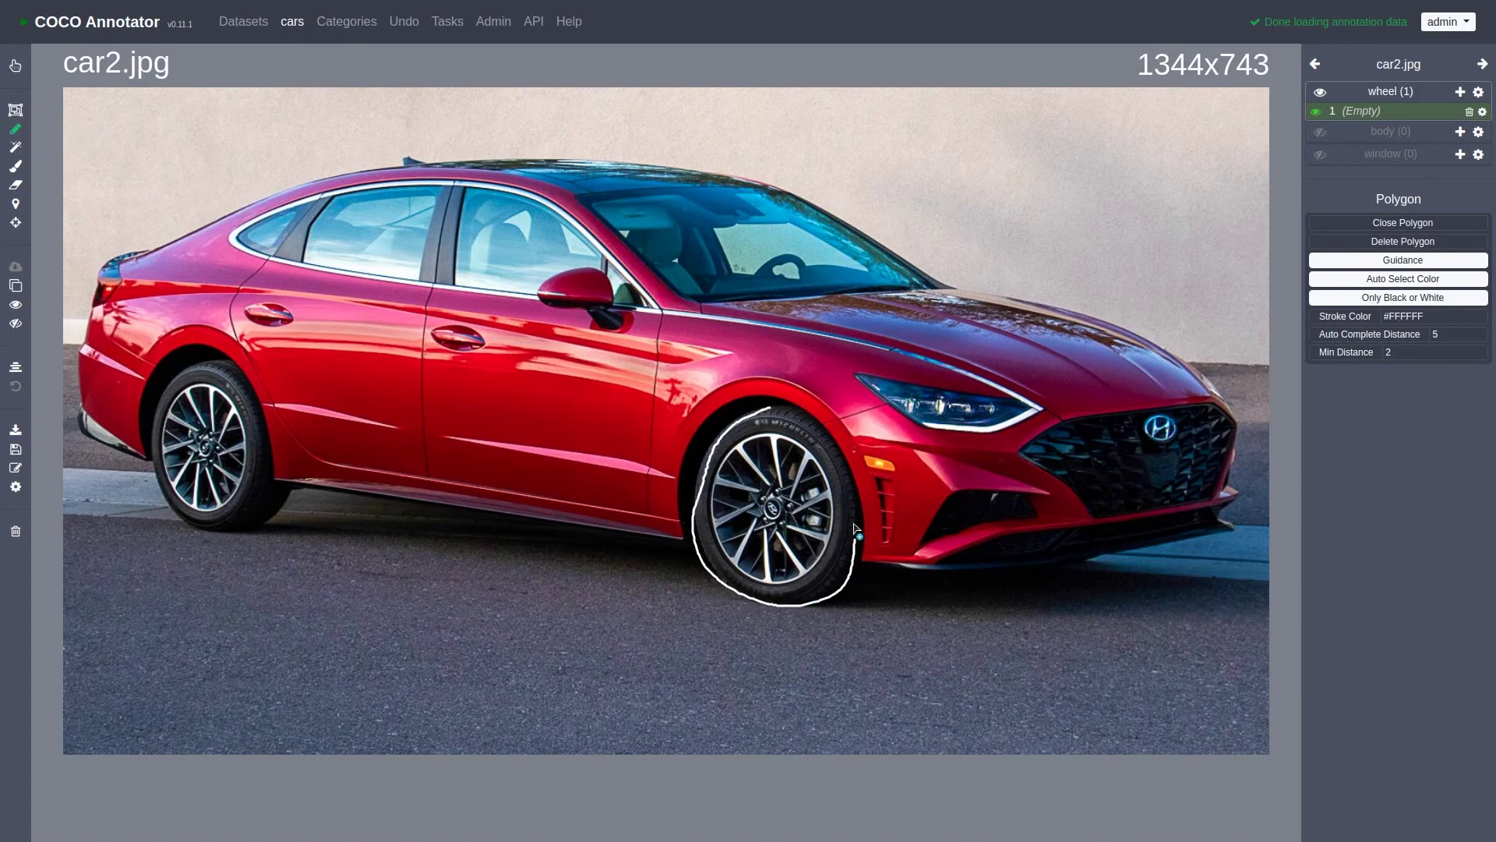
left_click_drag(856, 530, 771, 409)
Step: Trace the rear wheel and the side window polygons on car2.jpg
scroll(772, 420, "up", 4)
scroll(799, 419, "down", 2)
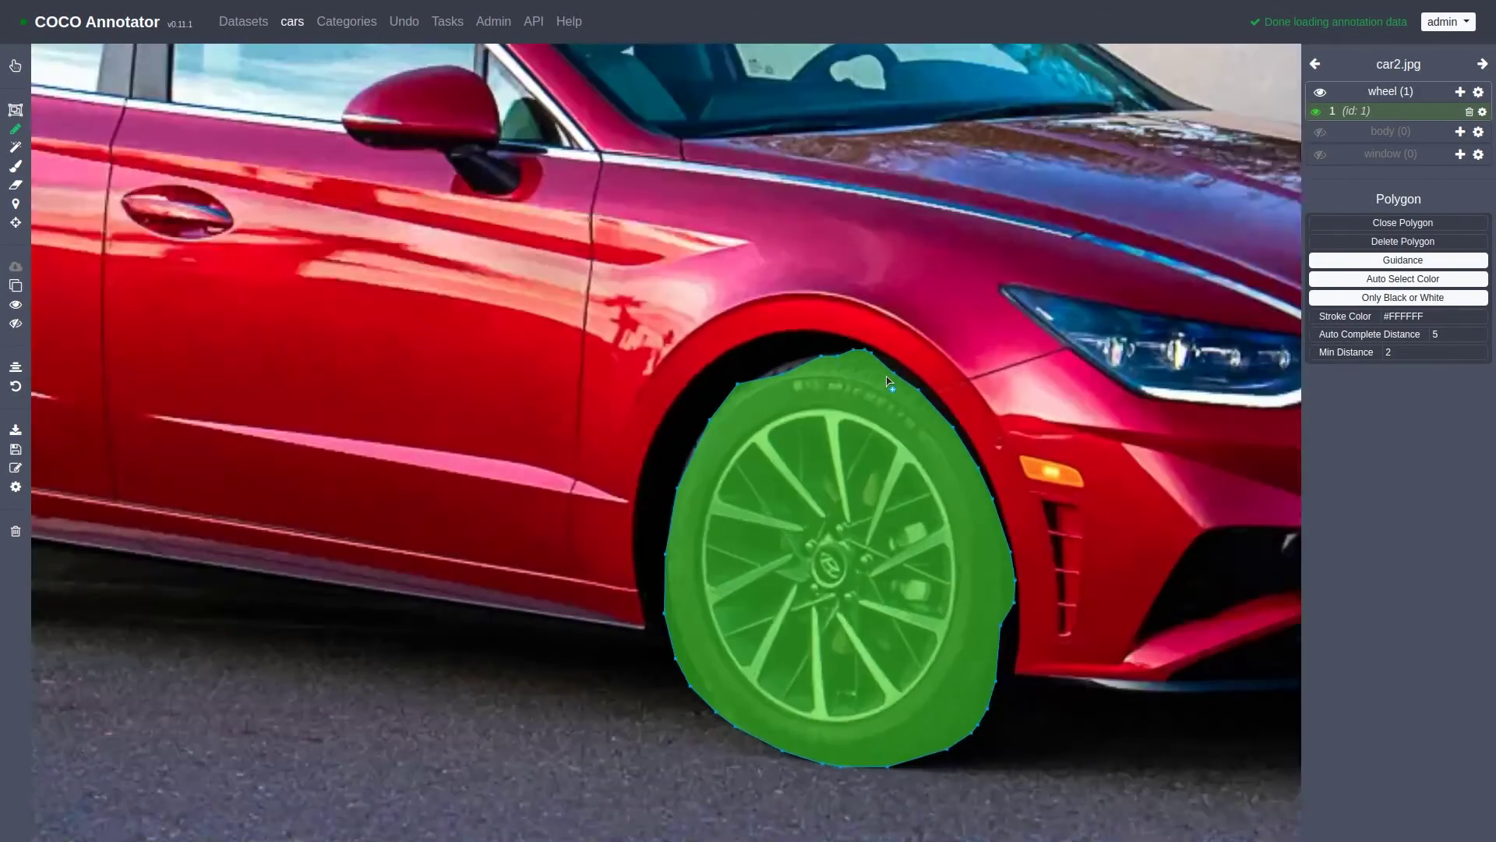
mouse_move(732, 340)
left_mouse_down()
mouse_move(770, 345)
mouse_move(635, 90)
left_mouse_up()
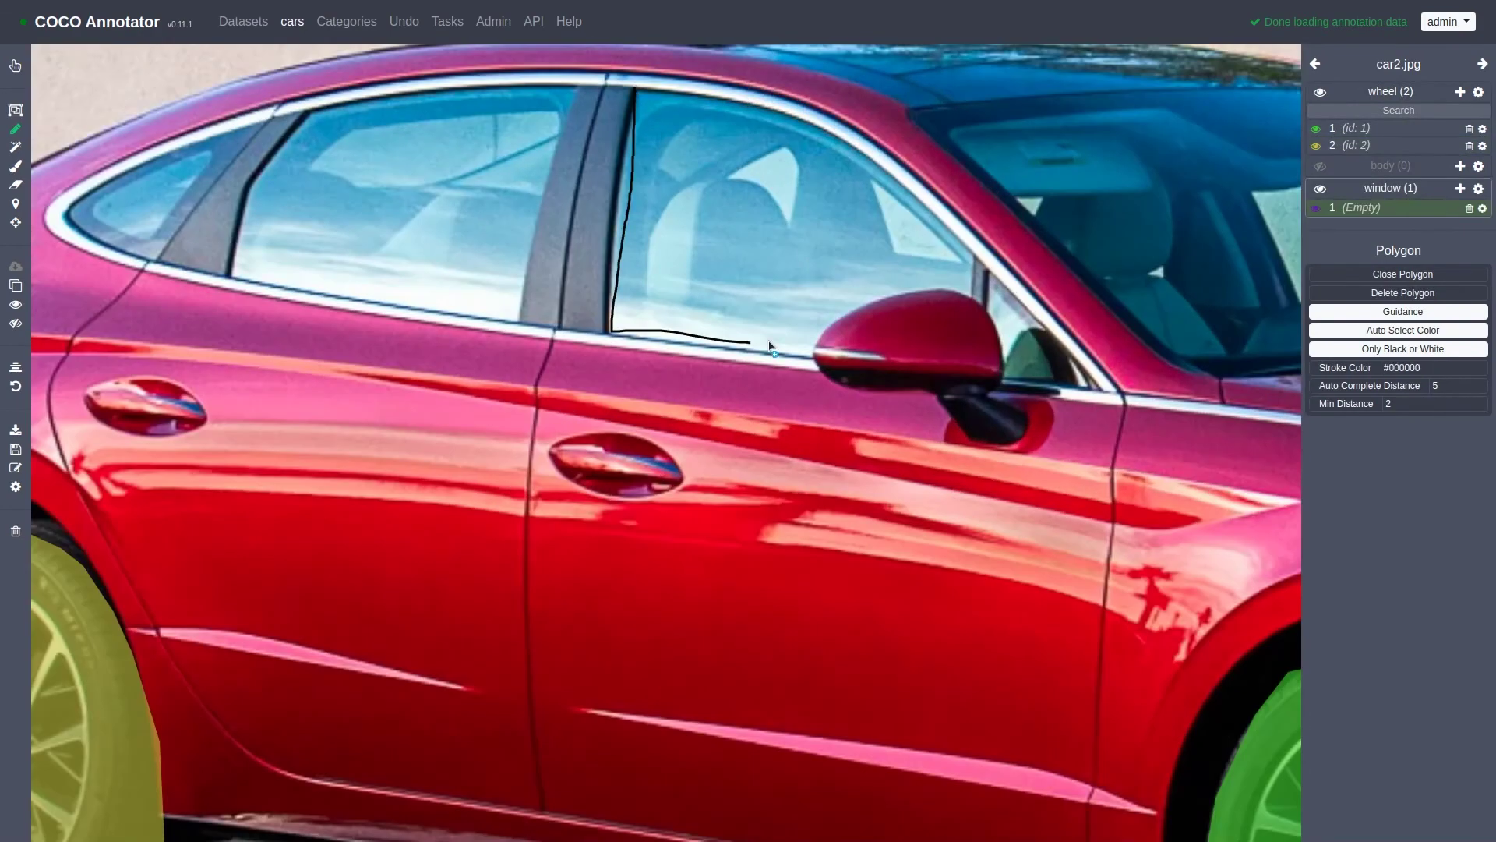
scroll(635, 89, "down", 5)
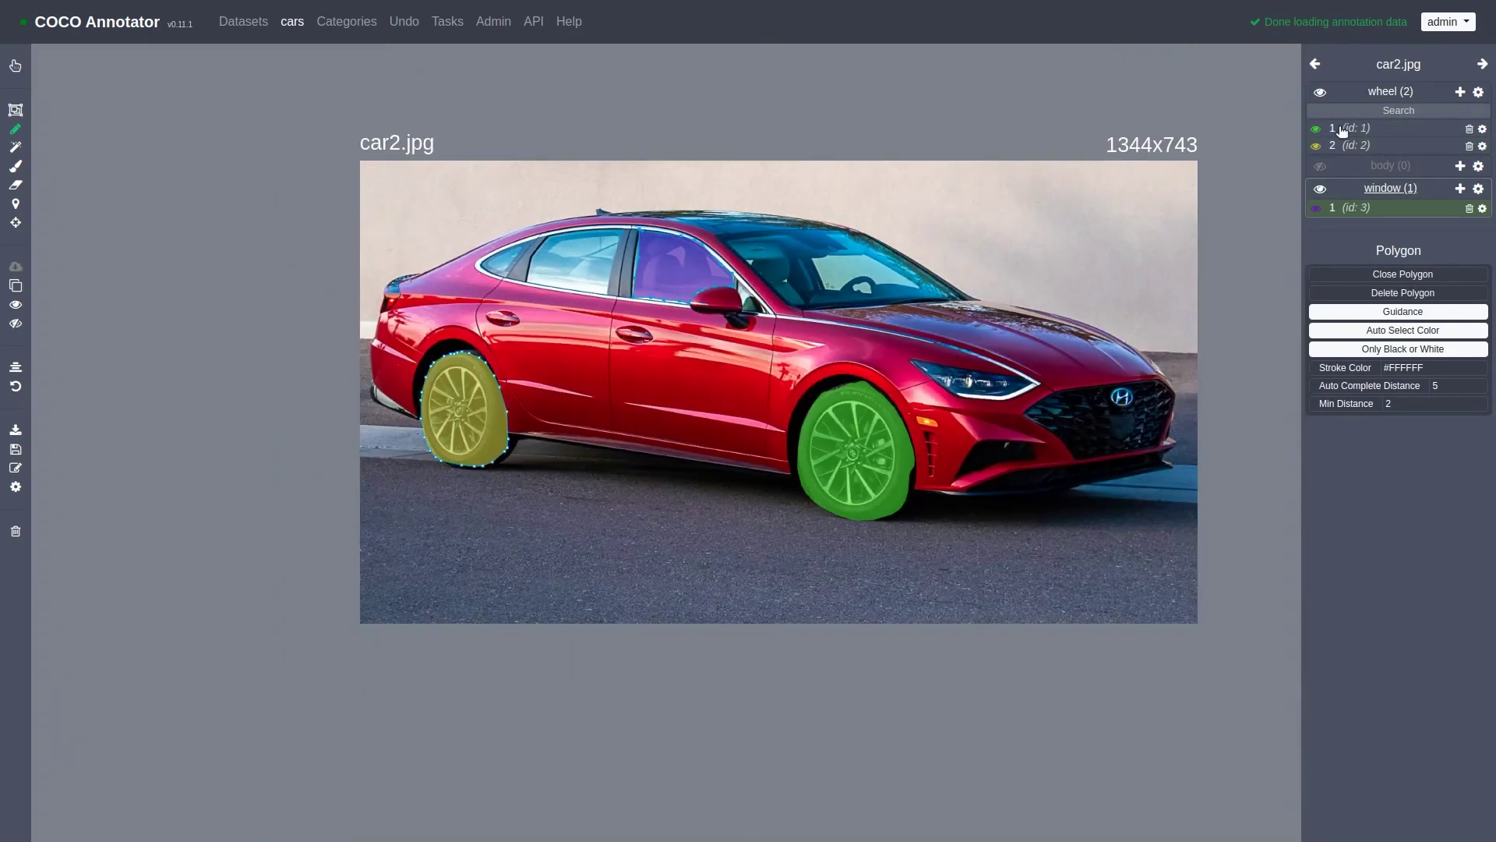
Step: On car3.jpg, outline the blue car's front wheel as a wheel polygon, then return to the cars grid
left_click(1483, 65)
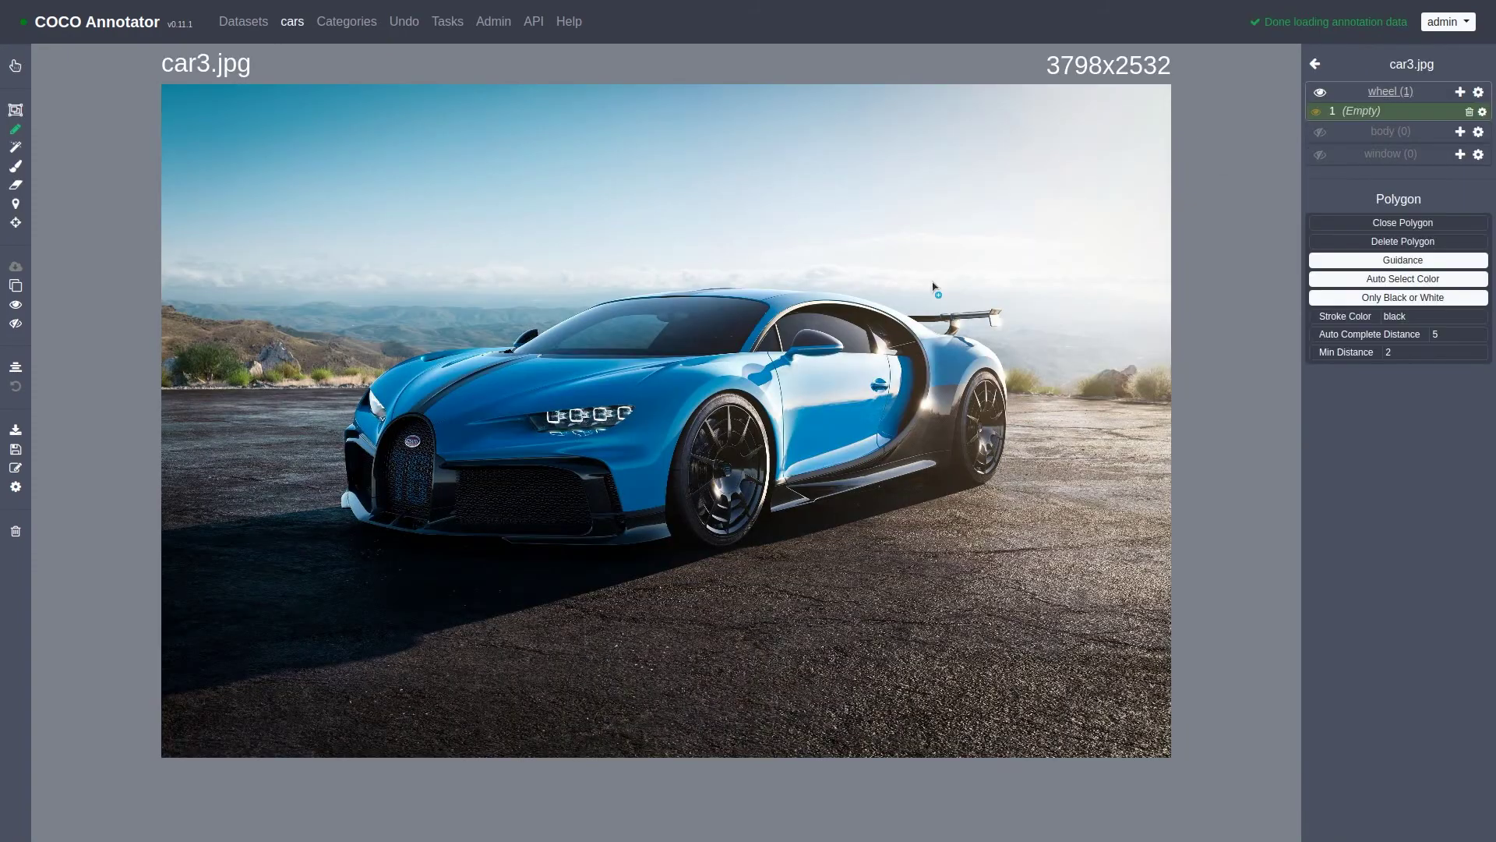
scroll(768, 434, "up", 3)
mouse_move(618, 343)
left_mouse_down()
mouse_move(741, 641)
mouse_move(802, 351)
left_mouse_up()
scroll(813, 419, "down", 3)
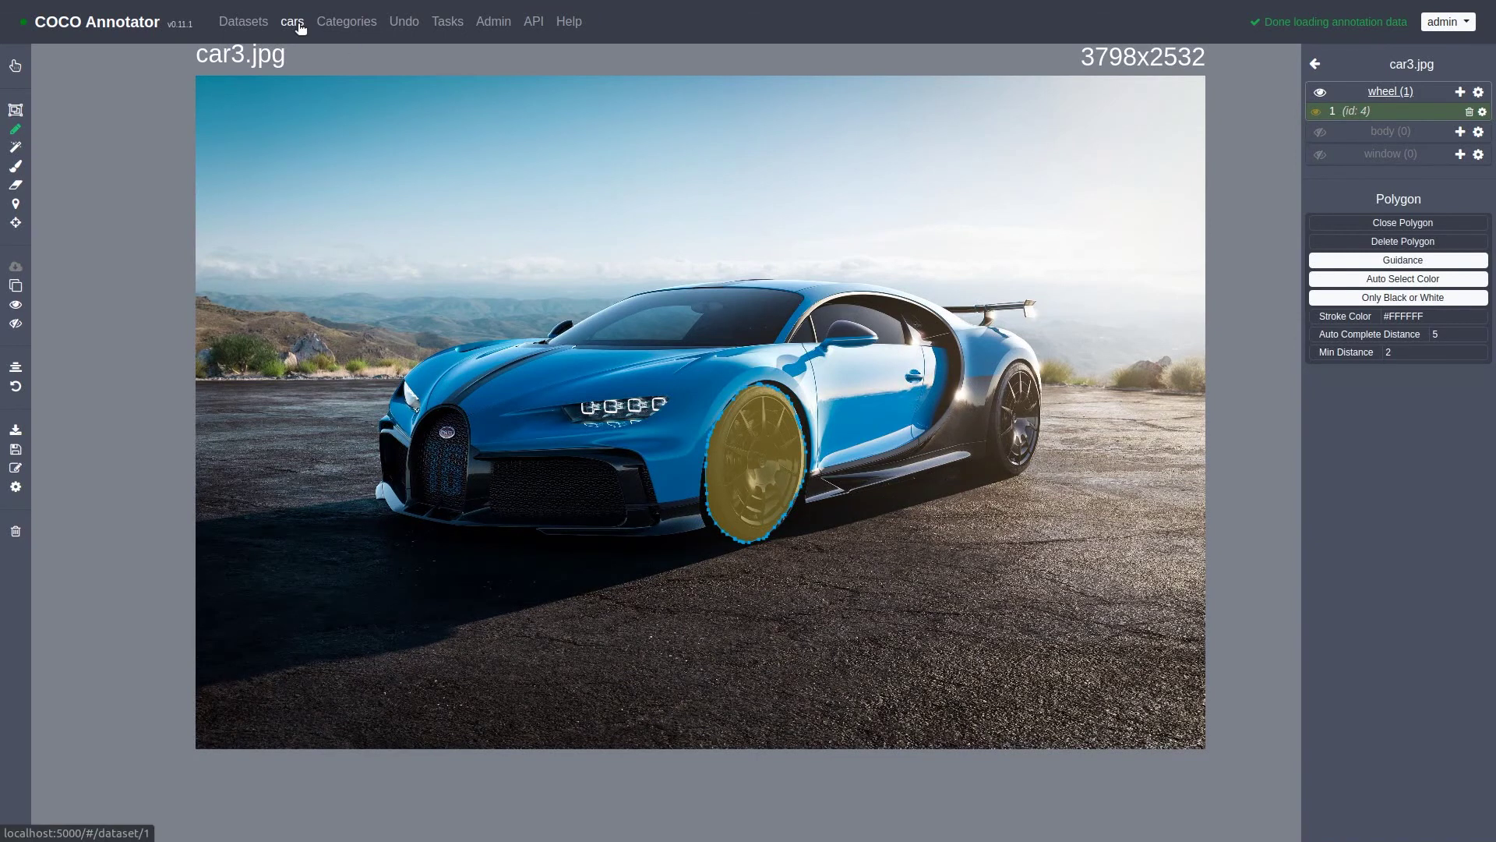
left_click(297, 25)
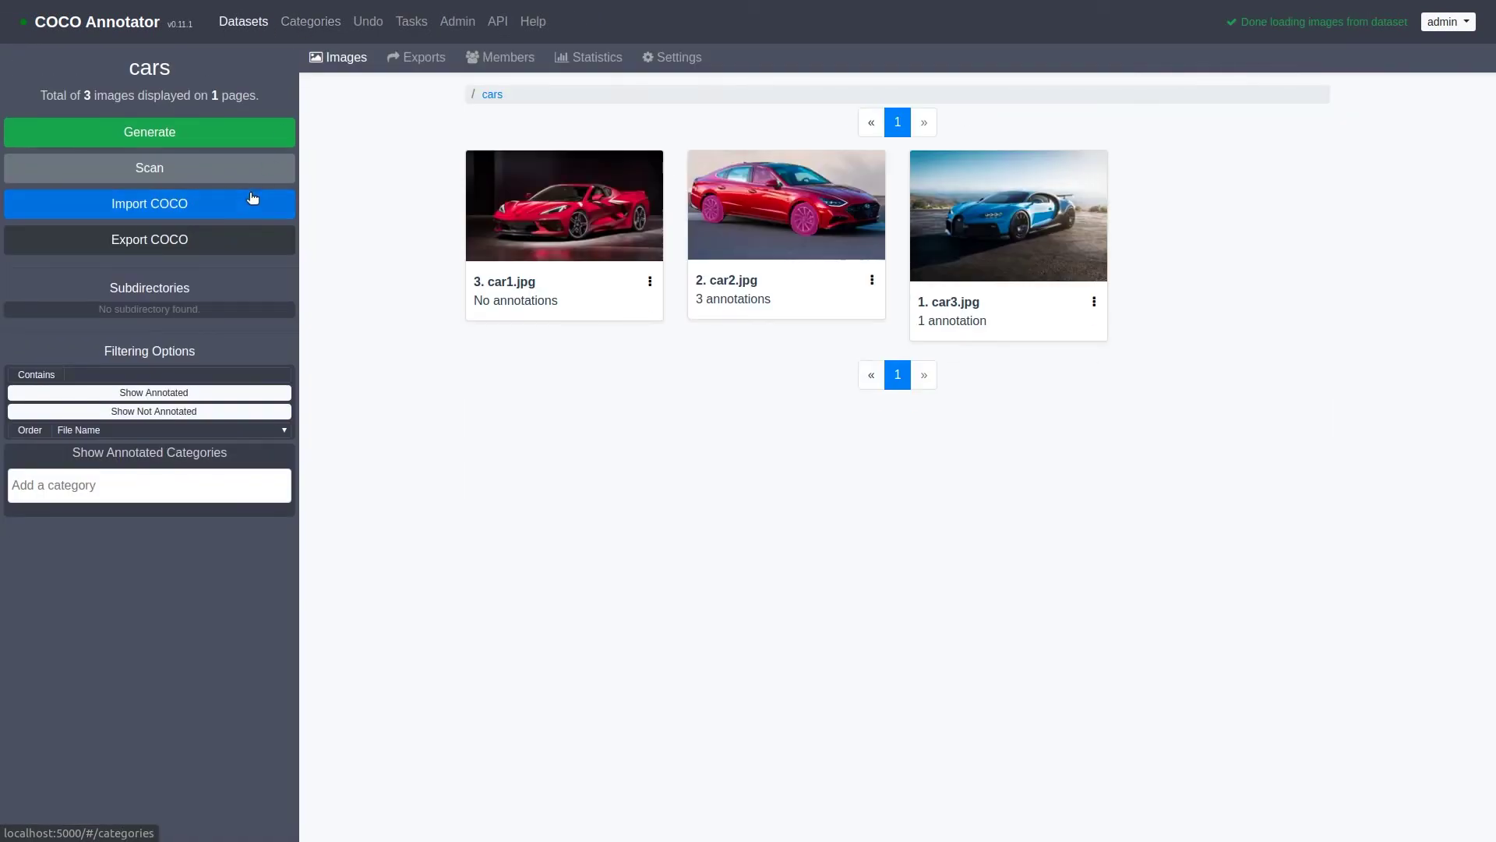
Step: Export cars in COCO format with all categories and open the downloaded cars-1 (1).json
left_click(221, 245)
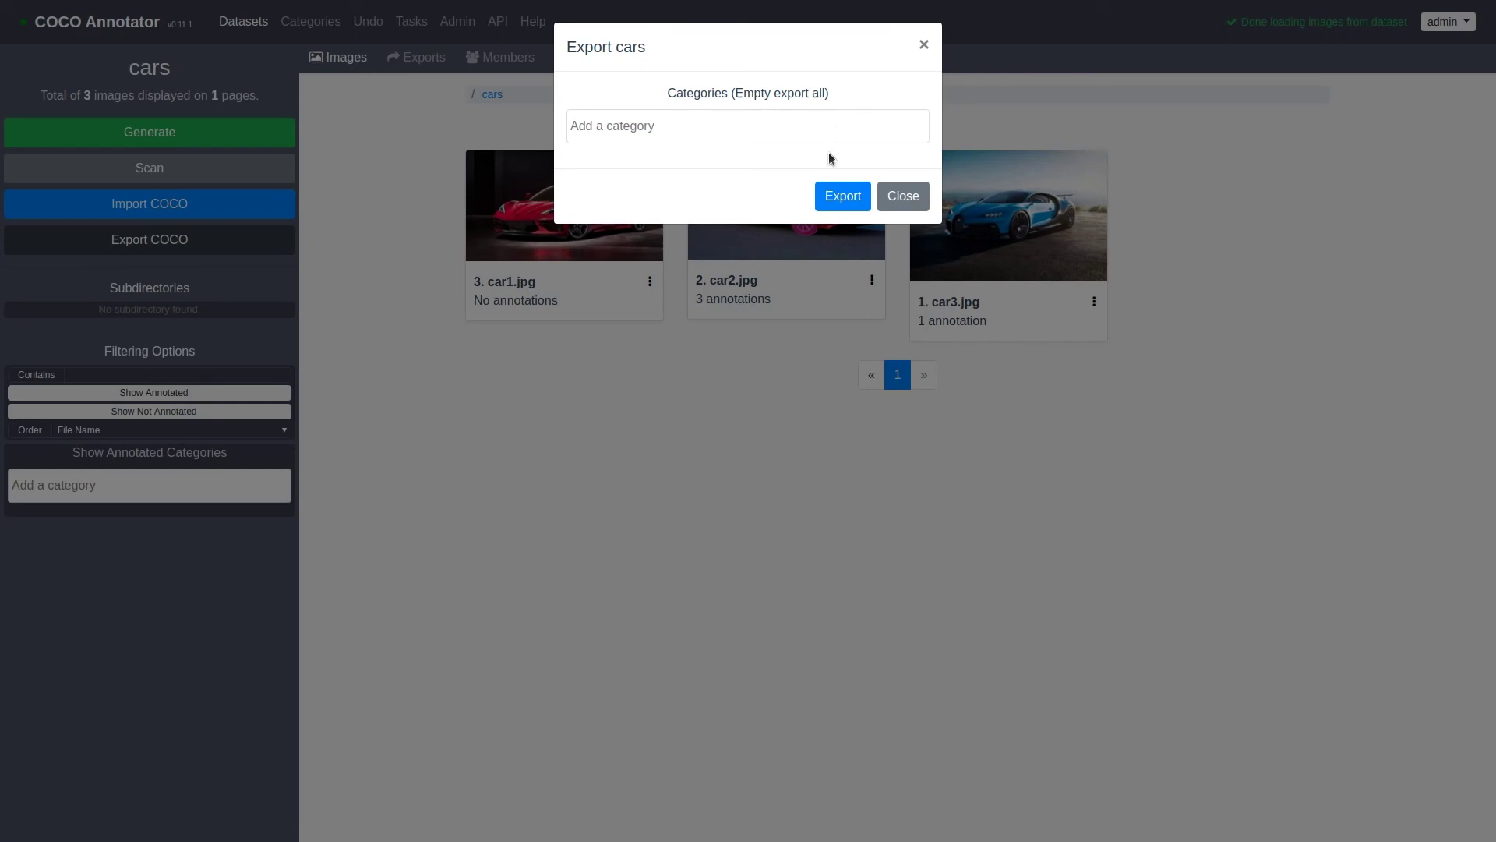
left_click(836, 199)
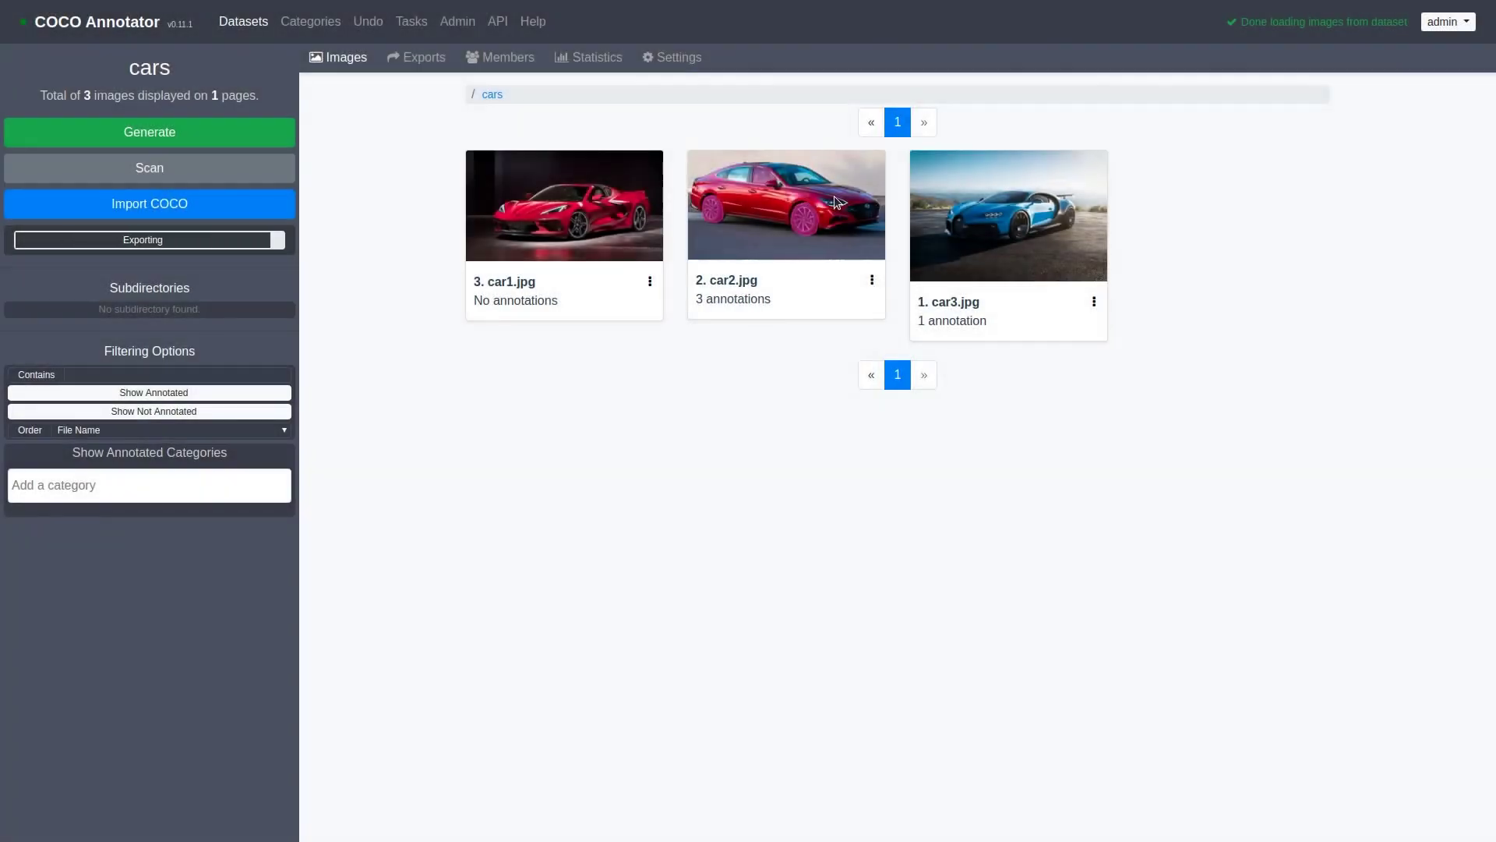
left_click(416, 58)
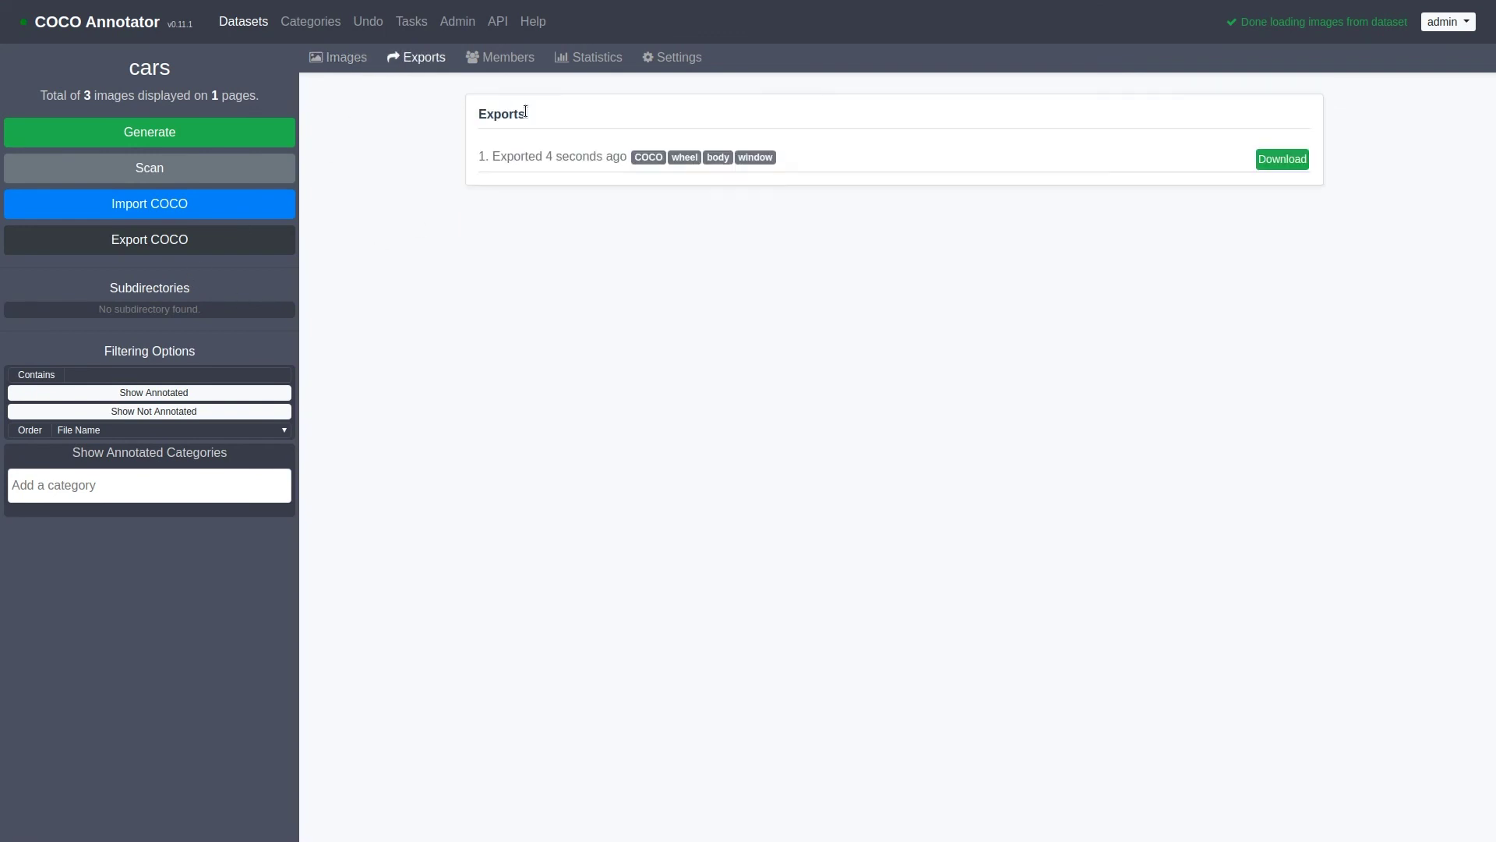
left_click(1282, 160)
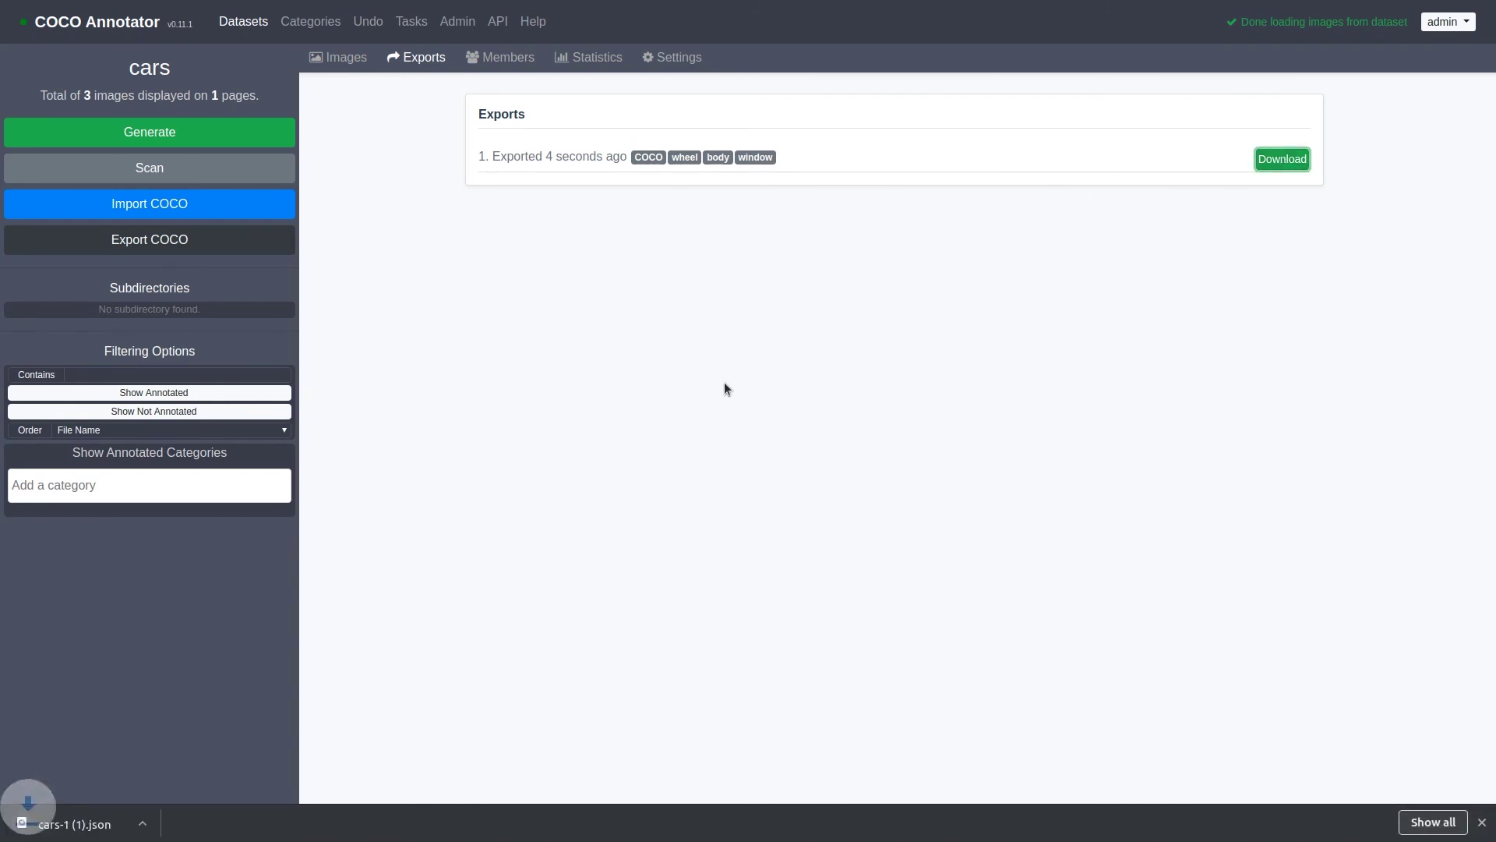
left_click(77, 825)
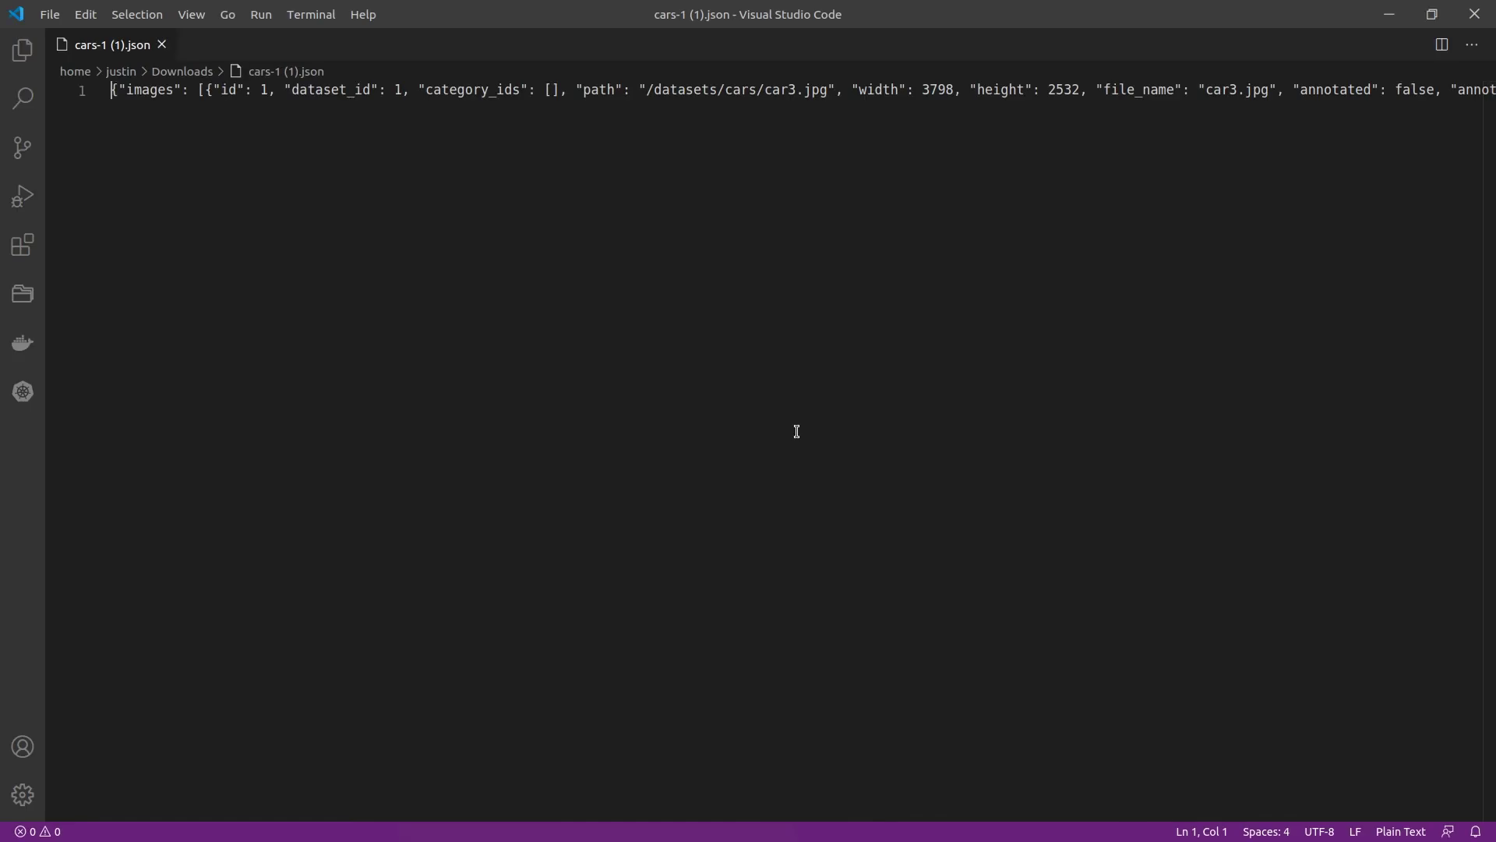
Step: Format cars-1 (1).json into indented JSON and scroll through its categories and annotations
key("ctrl+shift+i")
scroll(355, 236, "down", 2)
scroll(355, 236, "down", 3)
scroll(354, 236, "up", 6)
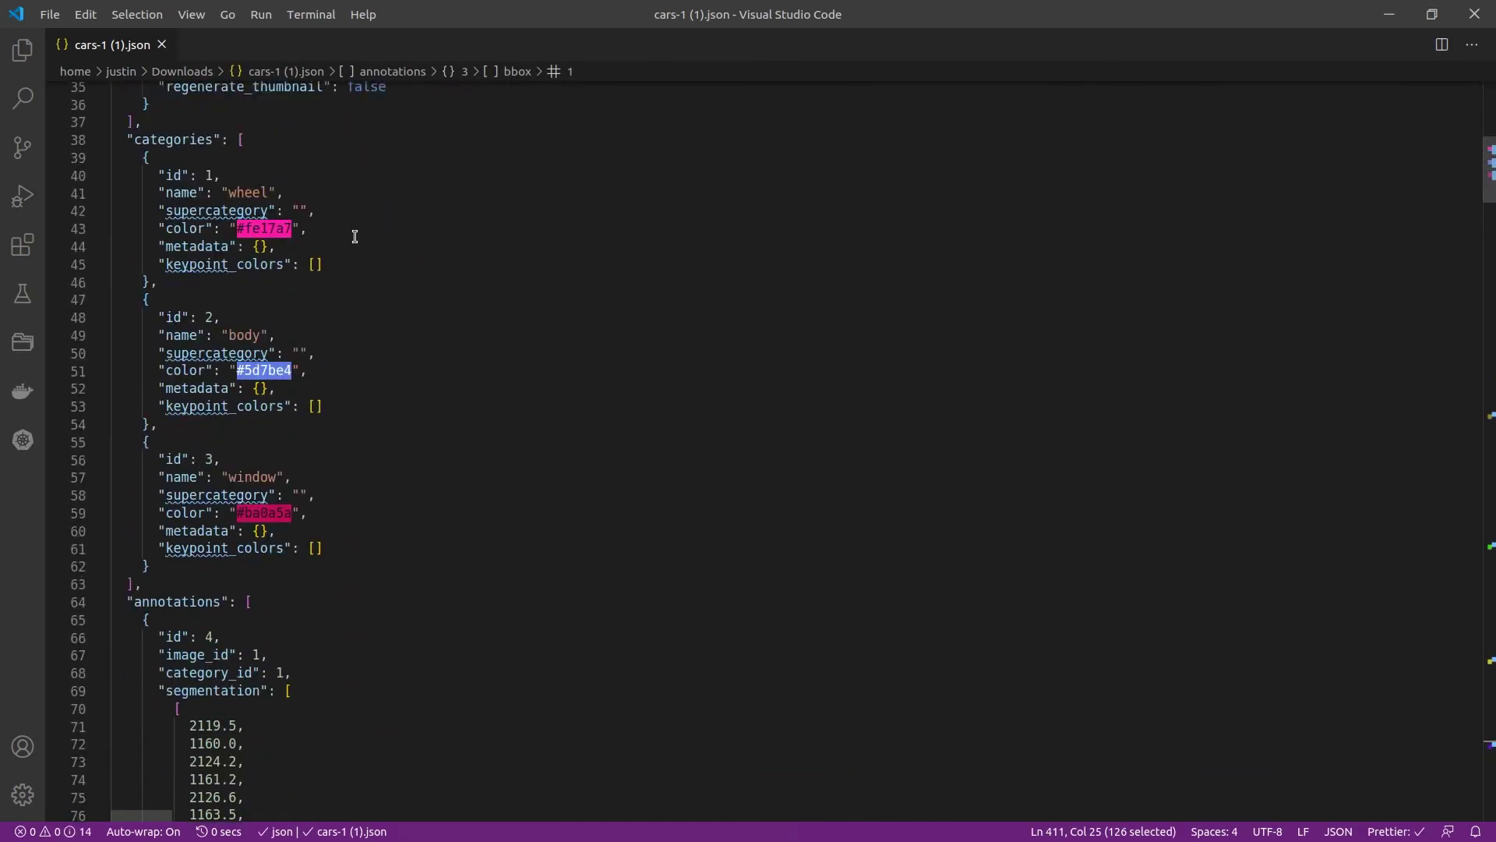
scroll(354, 236, "up", 4)
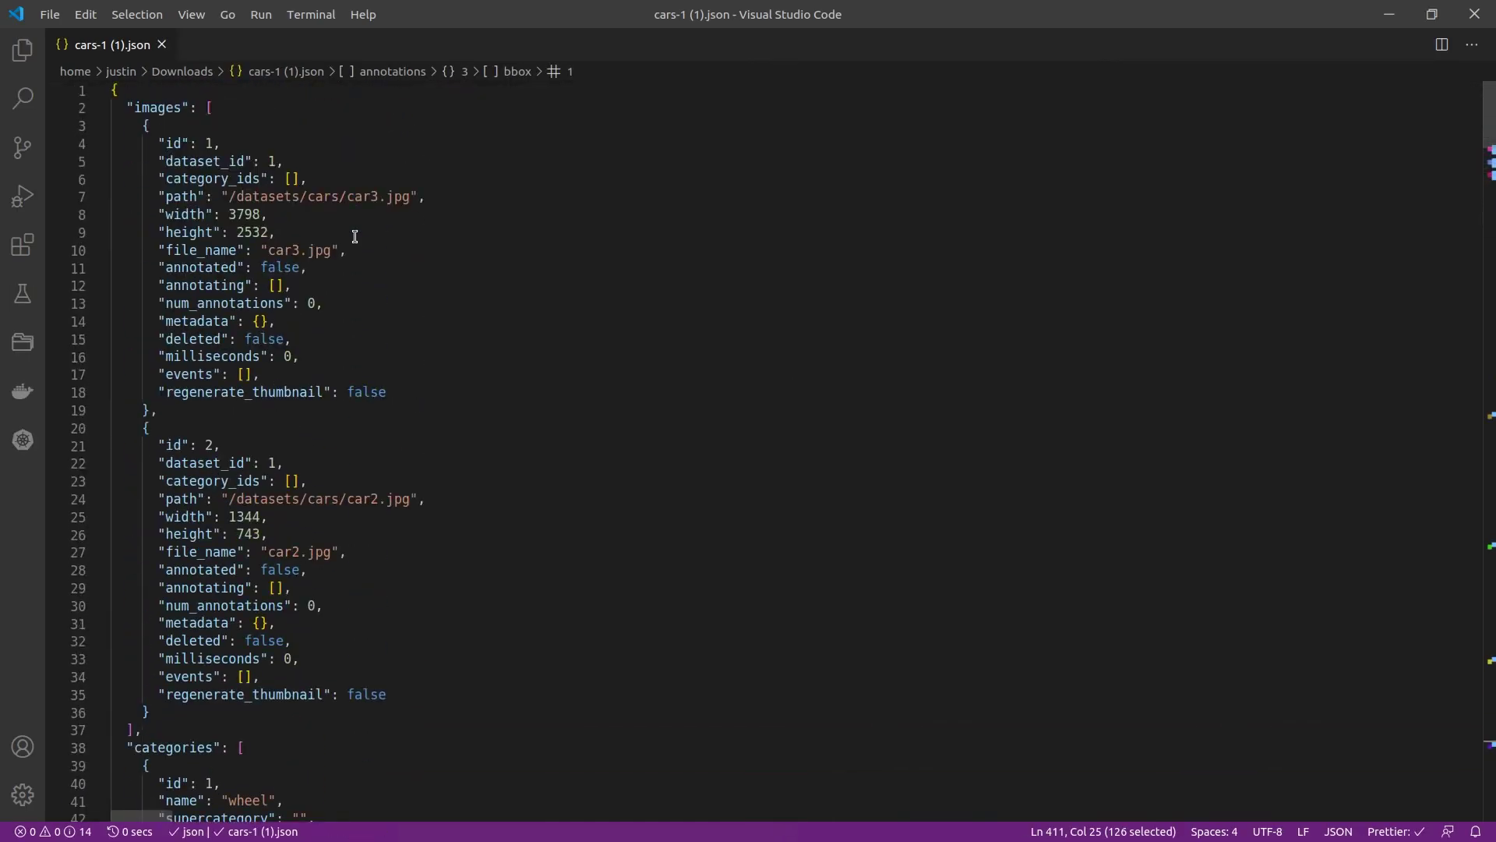